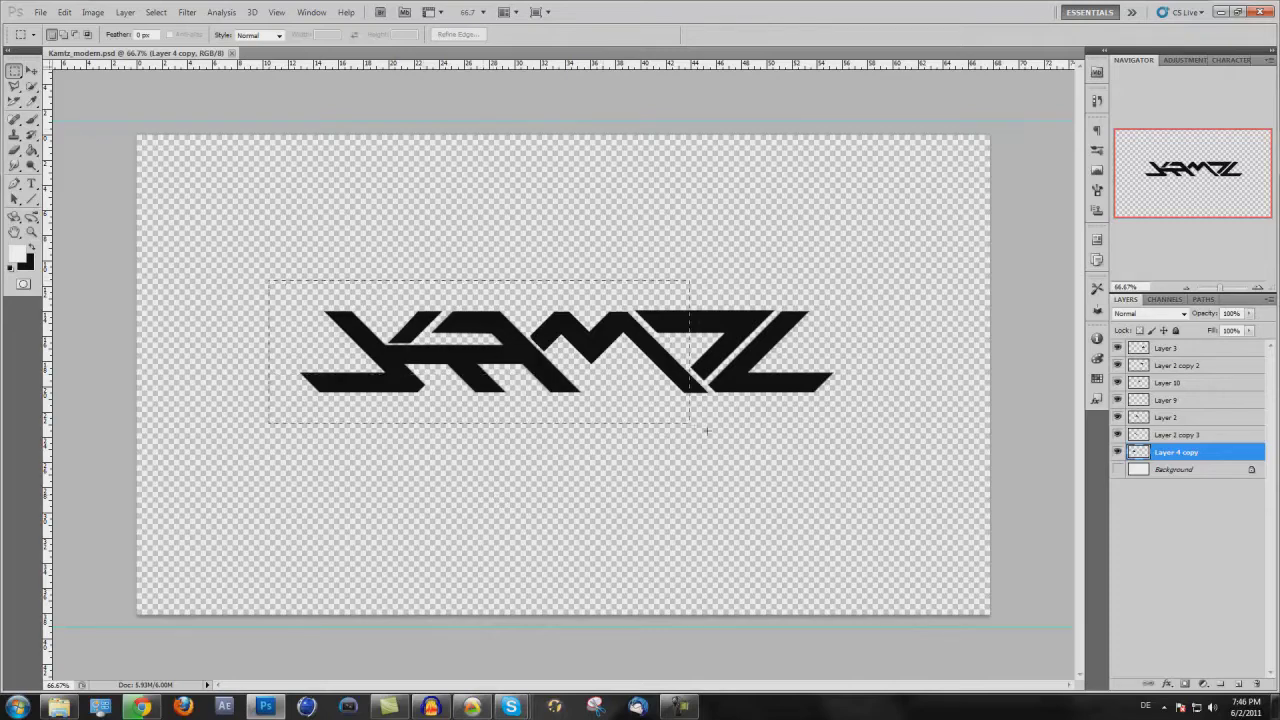
# - Merge Layer 3 through Layer 4 copy into a single Layer 3 and load its pixels as a selection
pyautogui.moveTo(707, 430); pyautogui.dragTo(846, 441)
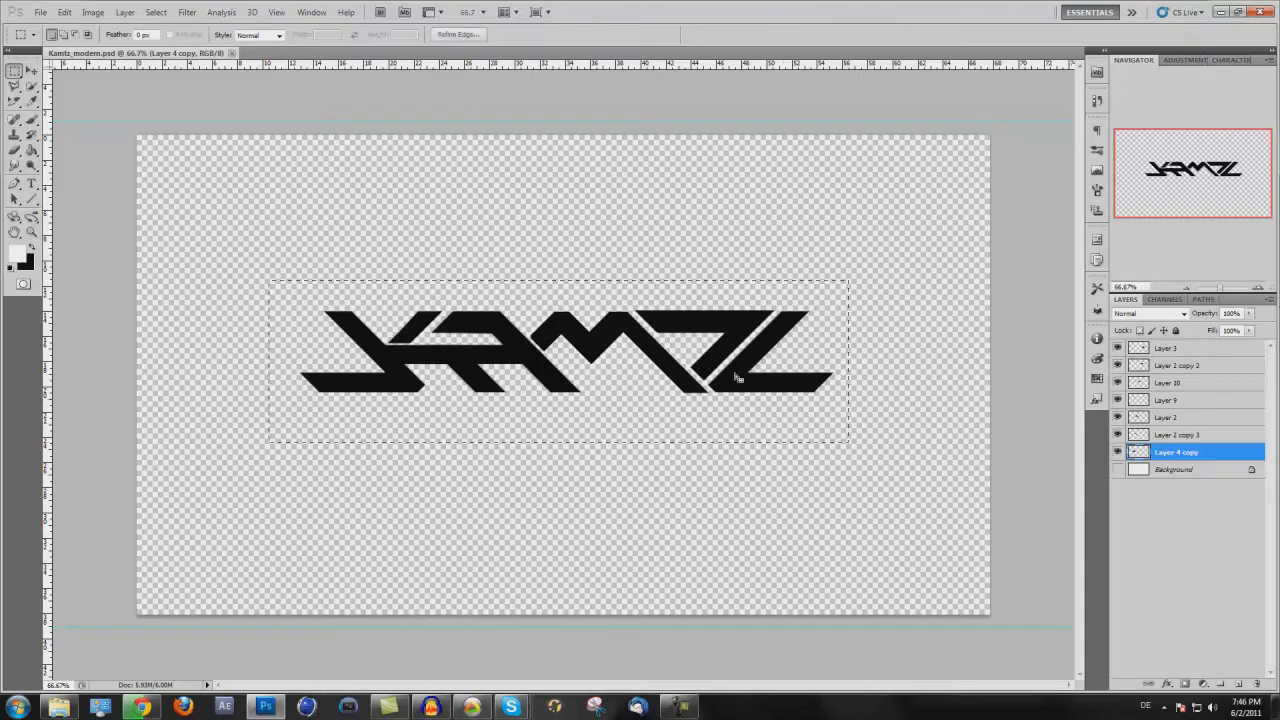
pyautogui.click(493, 240)
pyautogui.keyDown('shift'); pyautogui.click(1176, 350); pyautogui.keyUp('shift')
pyautogui.rightClick(1177, 352)
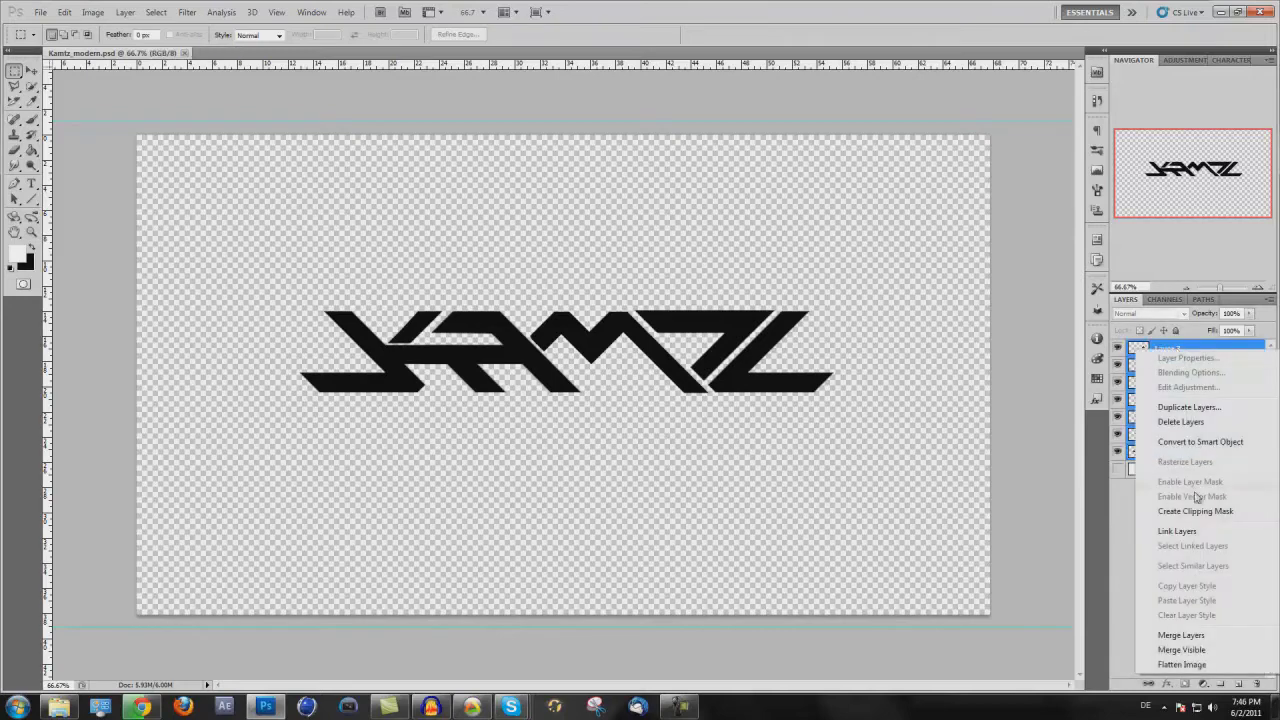
pyautogui.click(1181, 635)
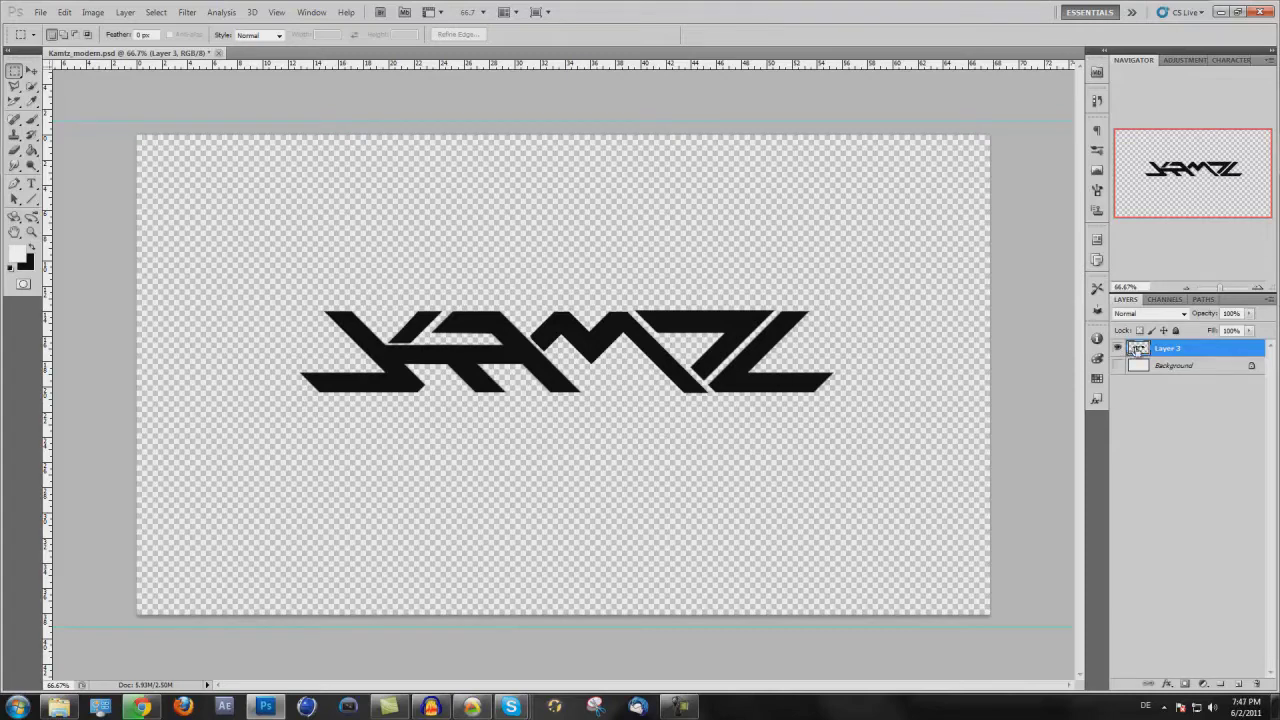
pyautogui.keyDown('ctrl'); pyautogui.click(1140, 349); pyautogui.keyUp('ctrl')
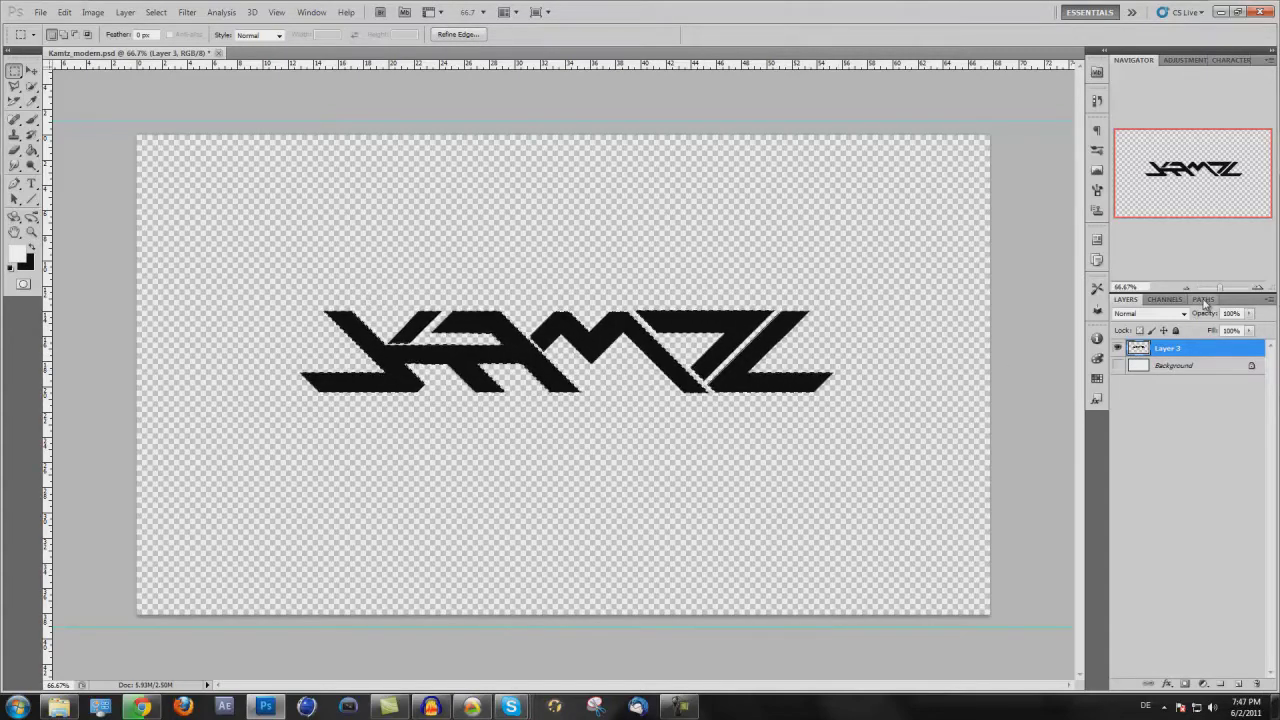
# - Convert the logo selection into a Work Path from the Paths panel menu
pyautogui.click(1204, 300)
pyautogui.click(1270, 300)
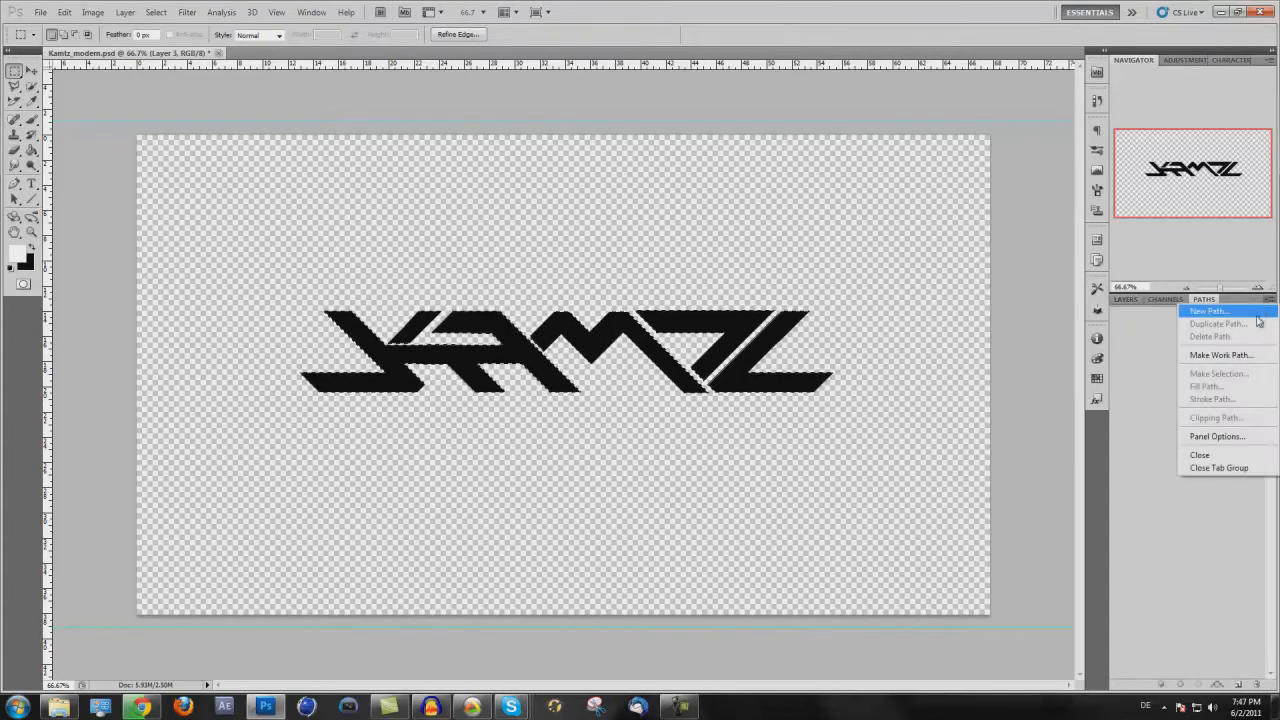
pyautogui.click(1210, 352)
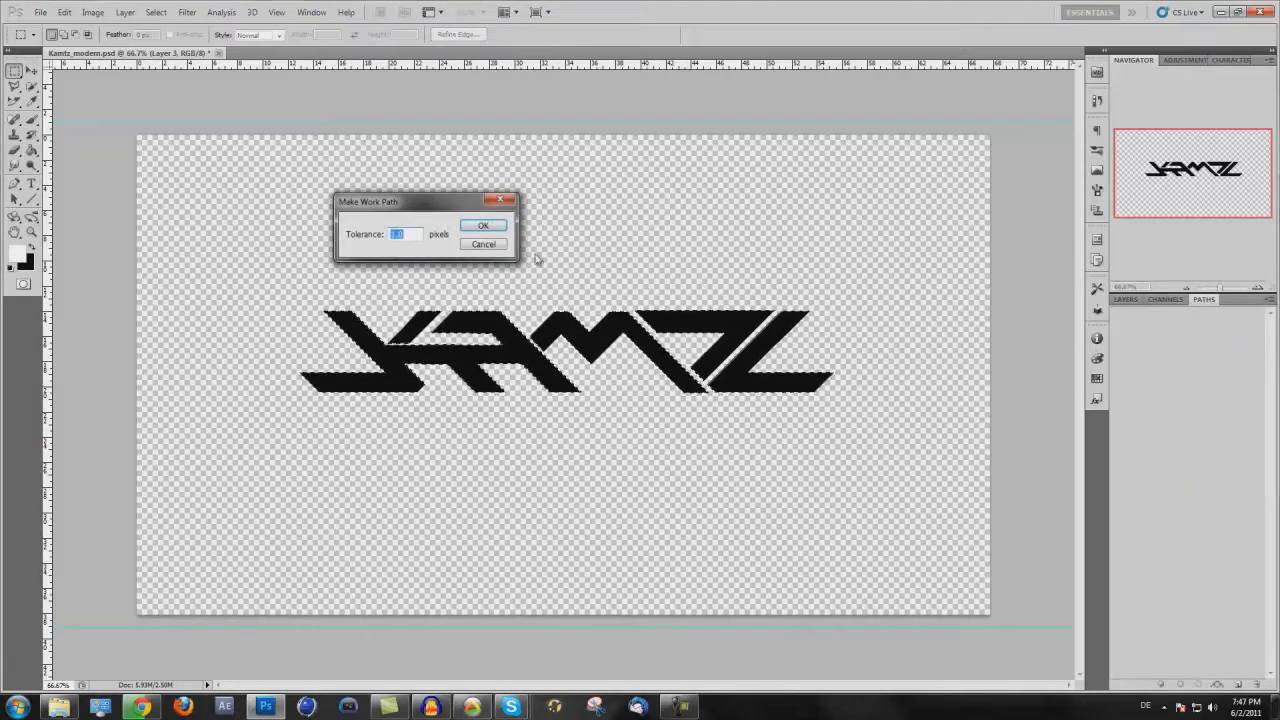
pyautogui.click(483, 225)
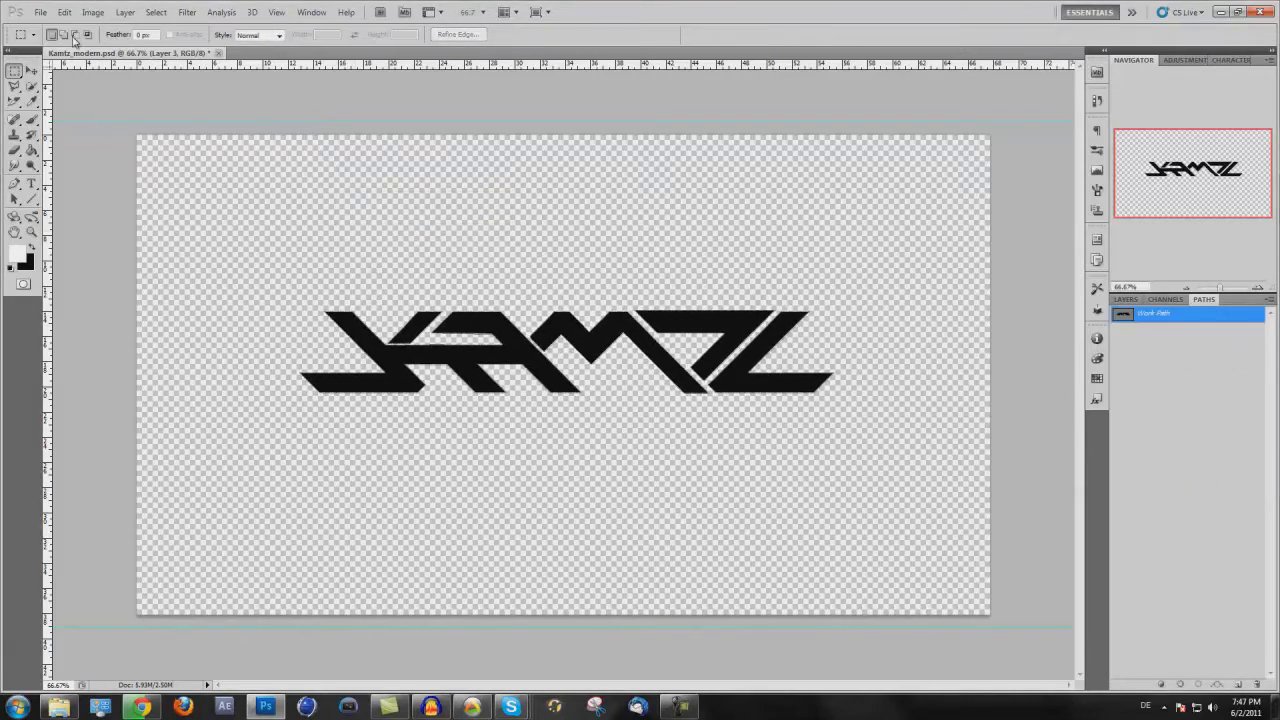
# - Export the Work Path using File > Export > Paths to Illustrator
pyautogui.click(40, 12)
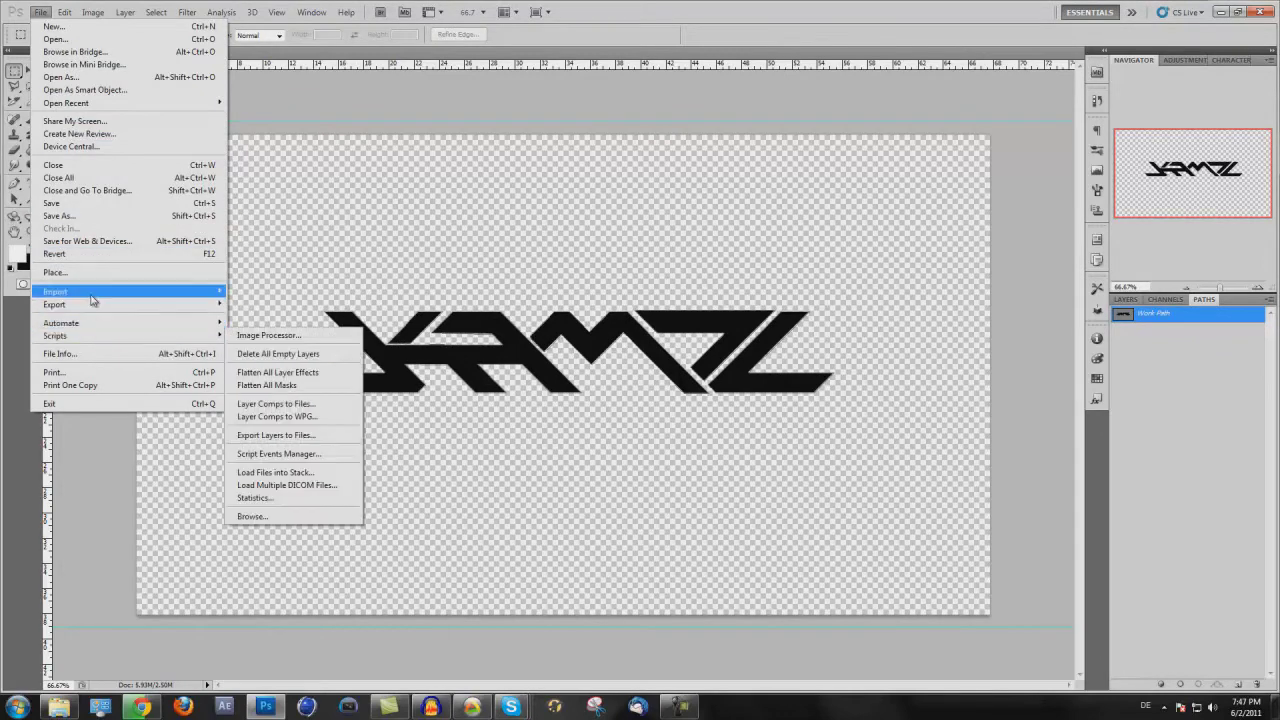
pyautogui.moveTo(108, 304)
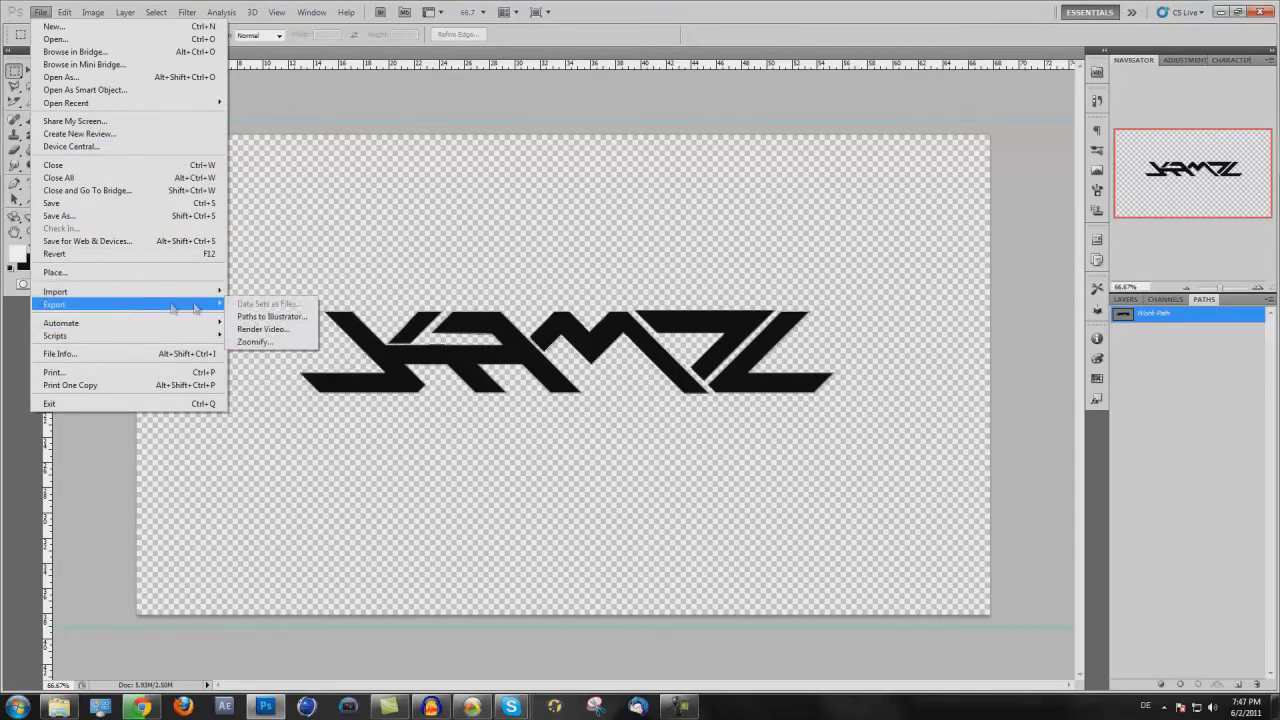
pyautogui.click(258, 318)
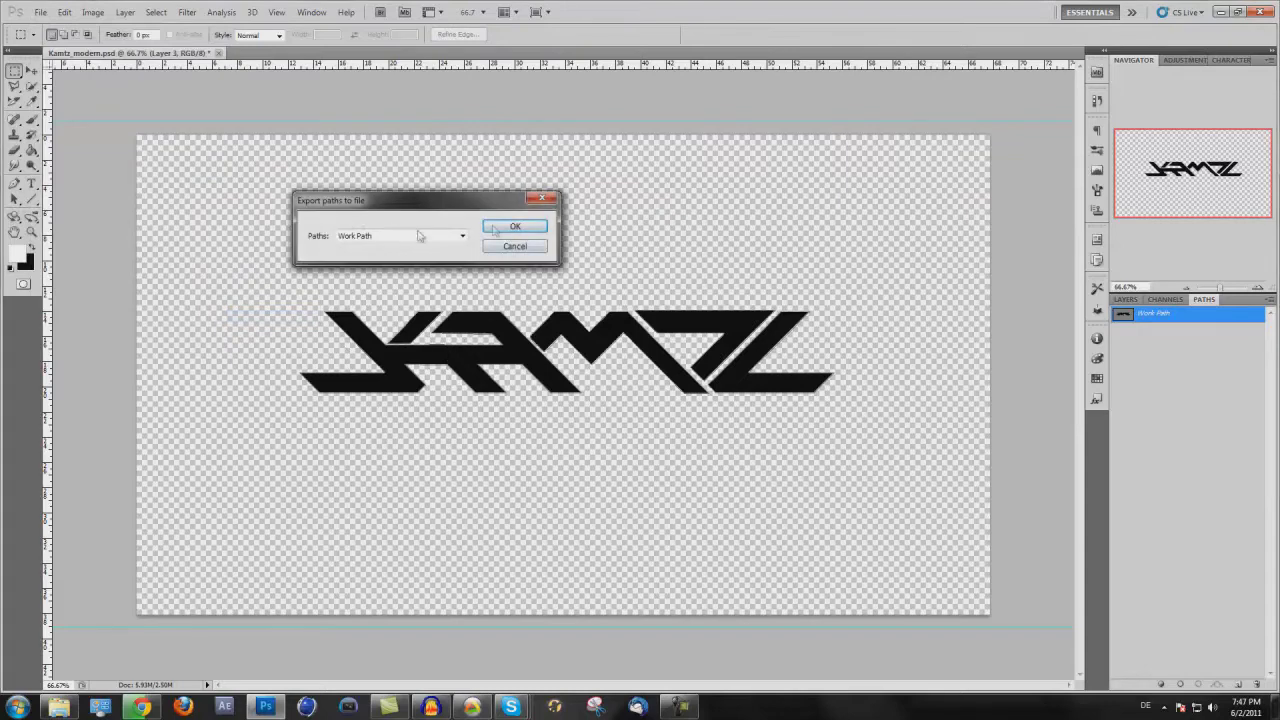
pyautogui.click(496, 229)
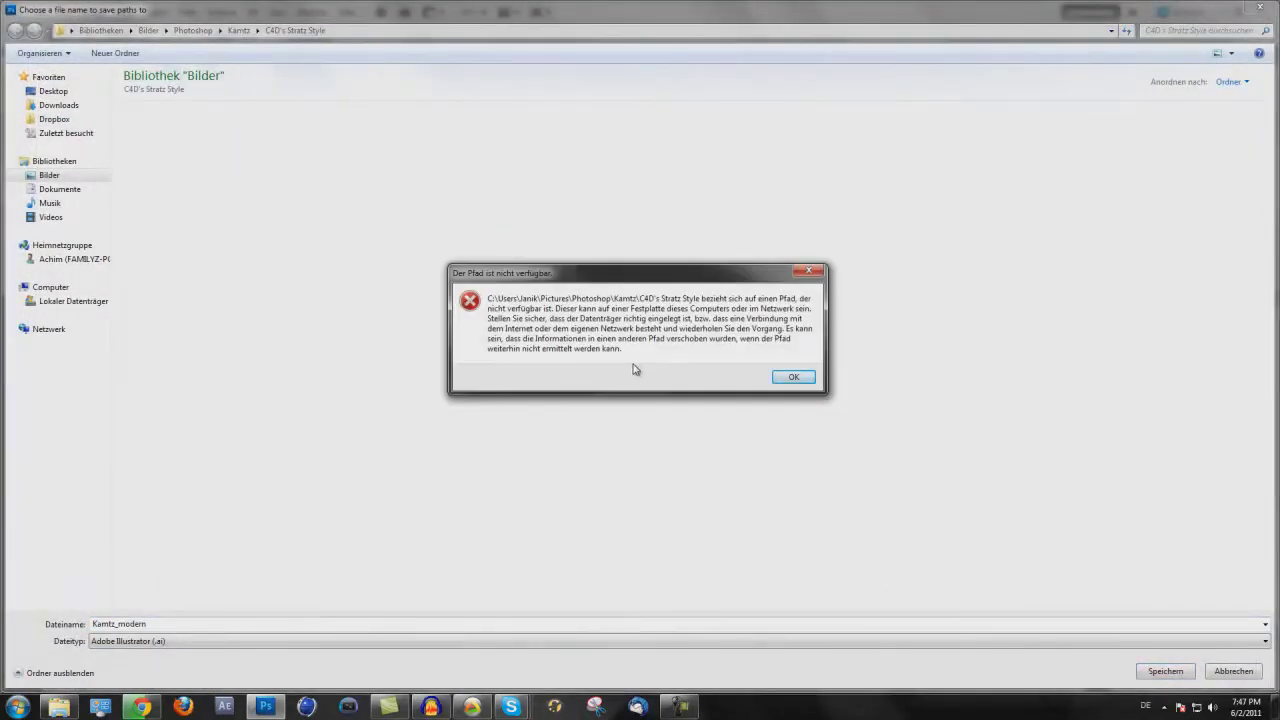
# - Dismiss the path error and save as complete.ai in Kamtz > C4D's Modern Style, replacing the existing file
pyautogui.click(792, 381)
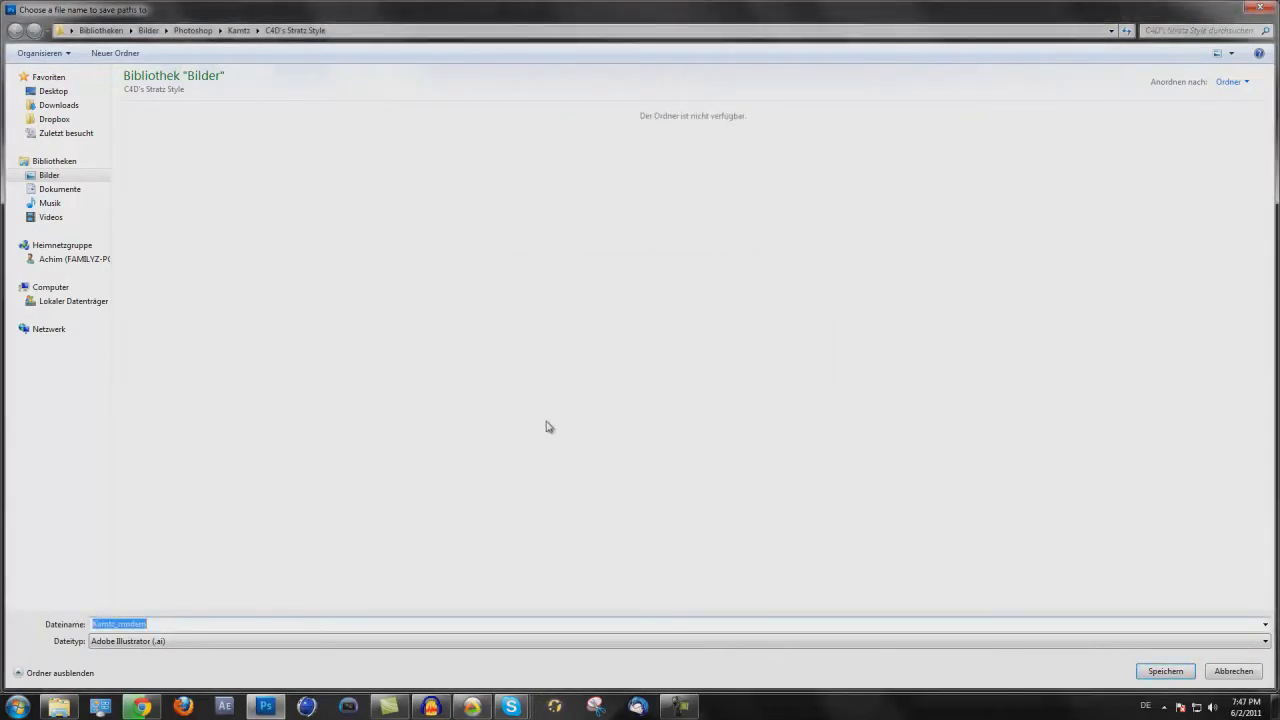
pyautogui.click(238, 31)
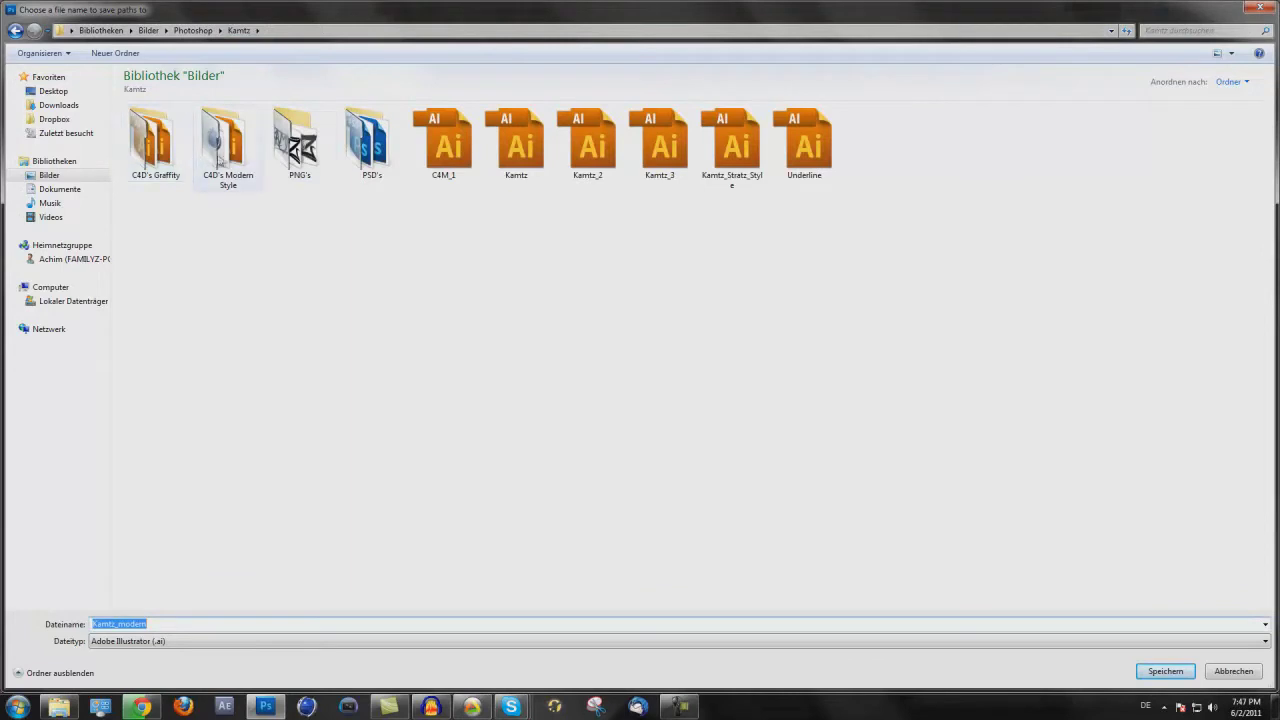
pyautogui.doubleClick(220, 160)
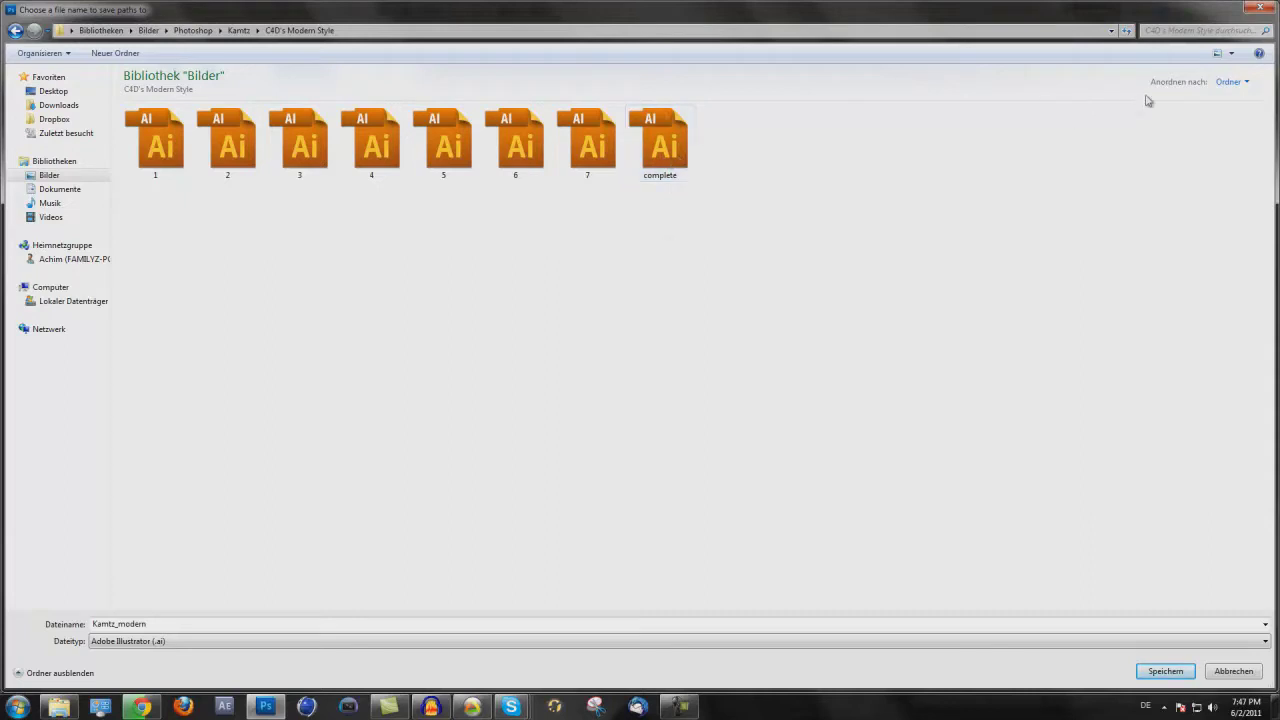
pyautogui.click(679, 163)
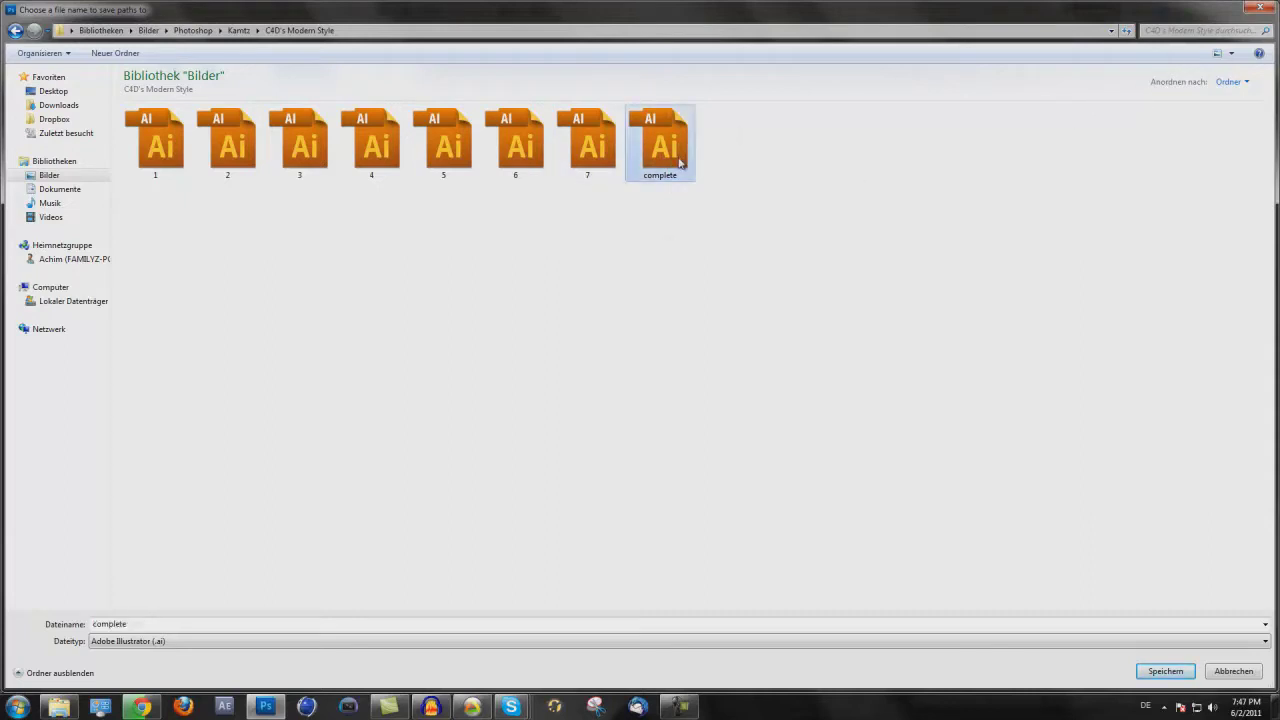
pyautogui.press('Return')
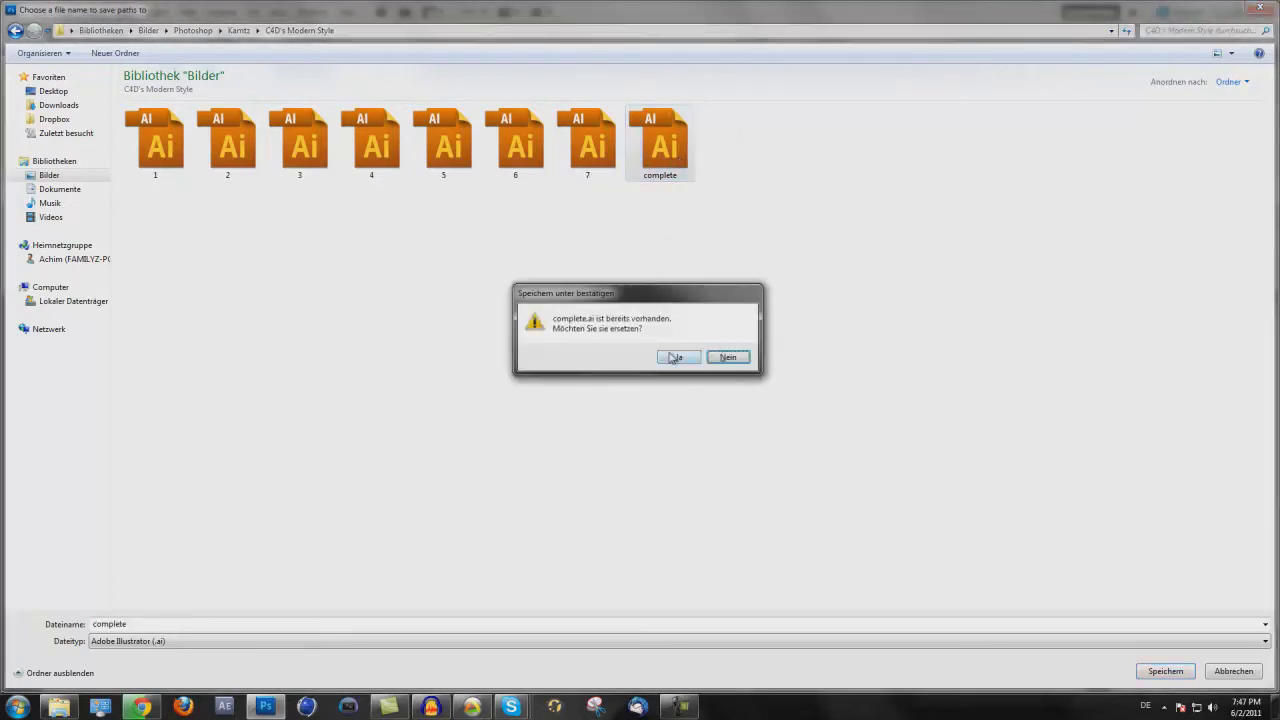
pyautogui.click(673, 358)
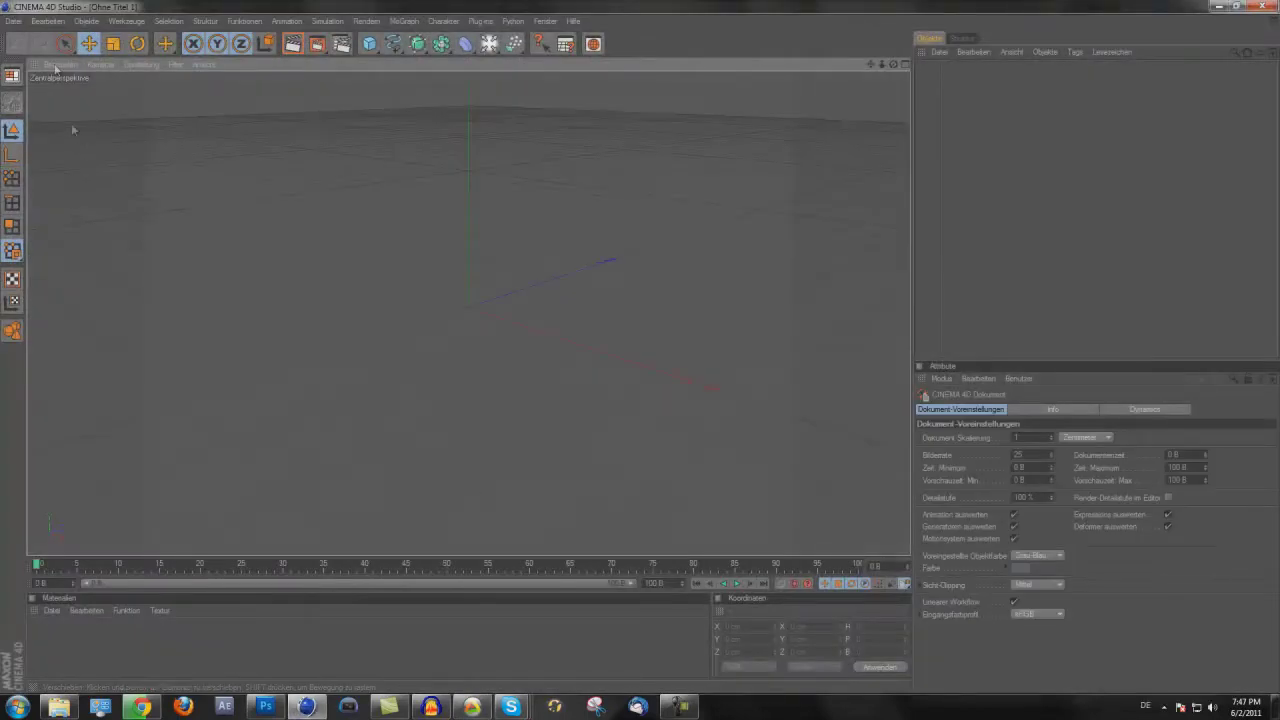
# - Open complete.ai from Photoshop > Kamtz > C4D's Modern Style, accepting the default Illustrator import settings
pyautogui.click(12, 21)
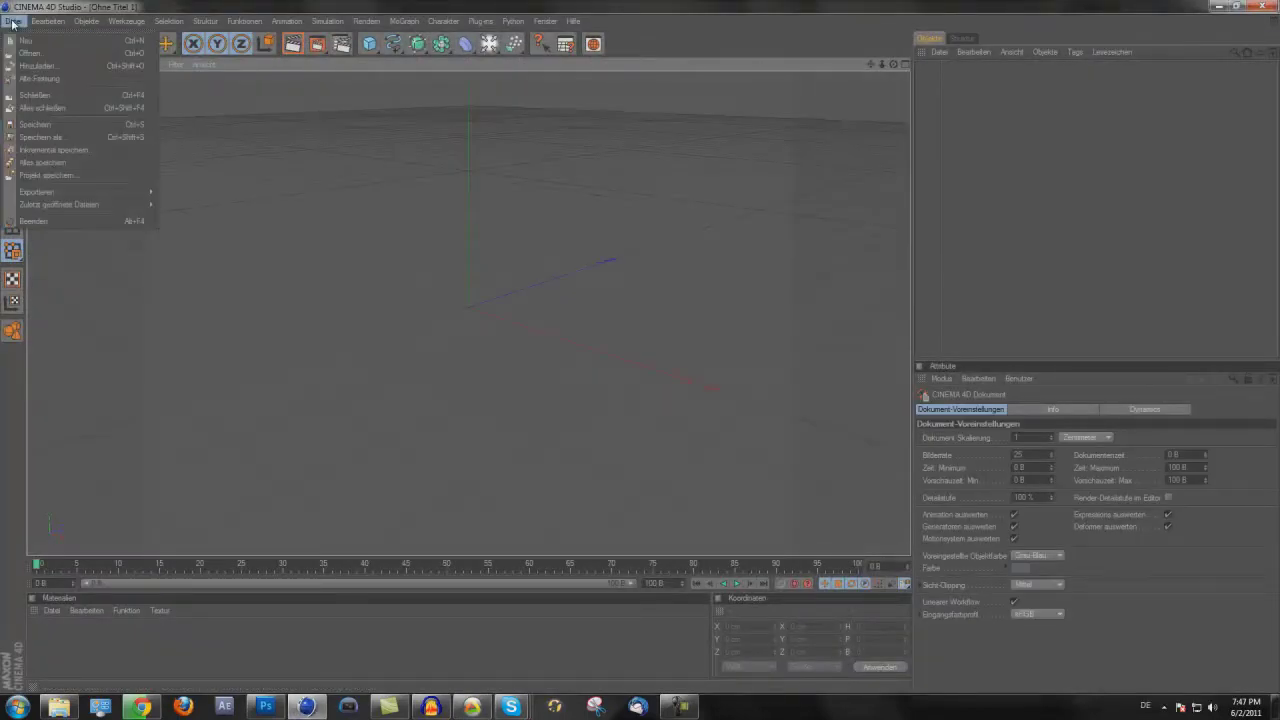
pyautogui.click(27, 53)
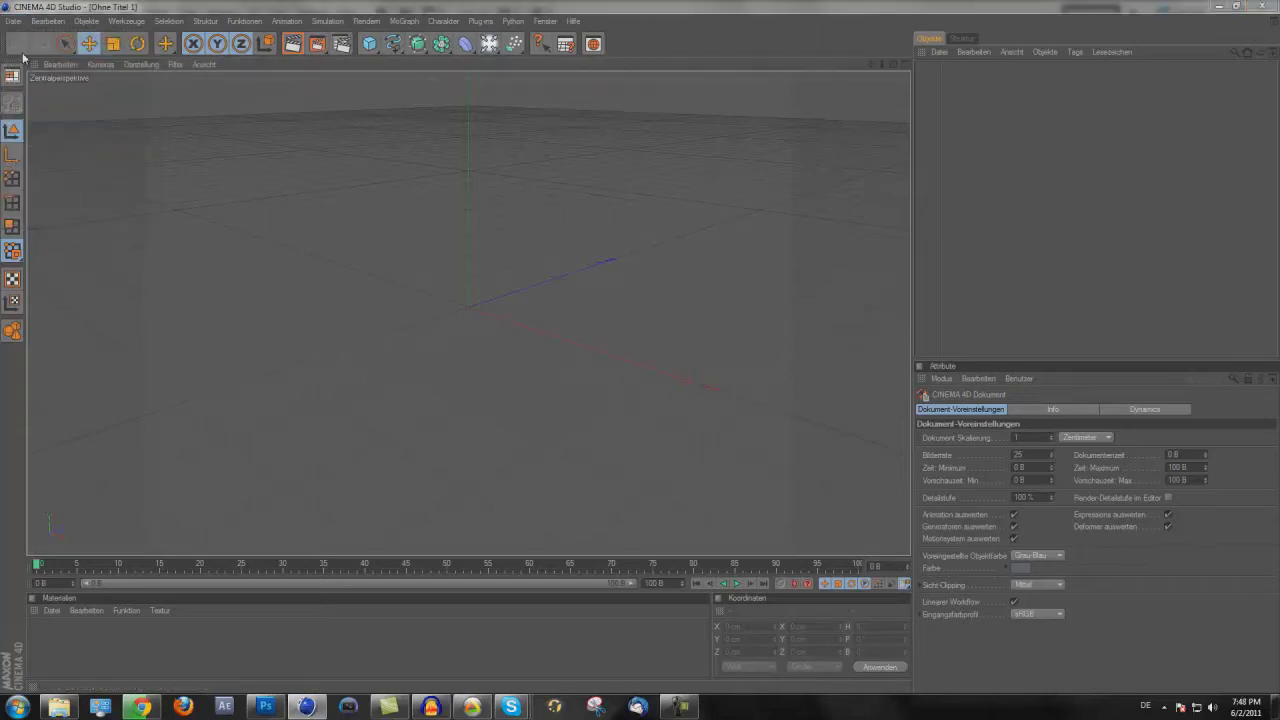
pyautogui.click(147, 45)
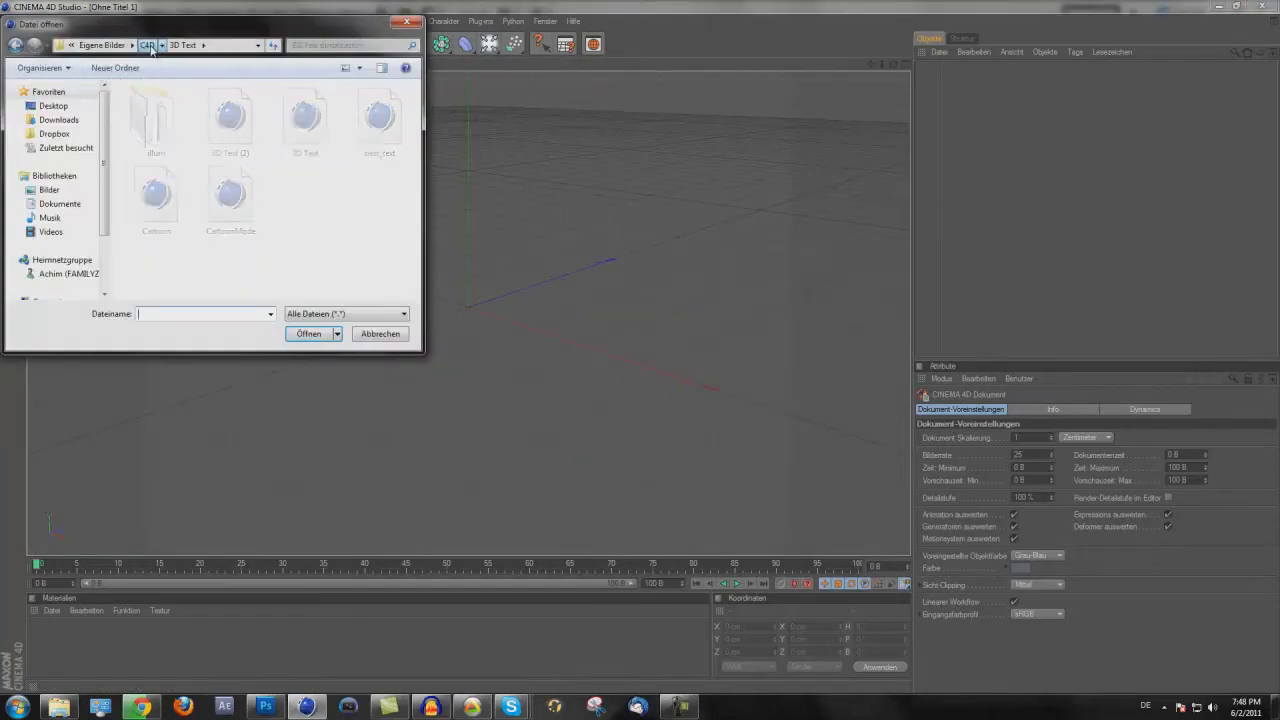
pyautogui.click(147, 45)
pyautogui.doubleClick(375, 130)
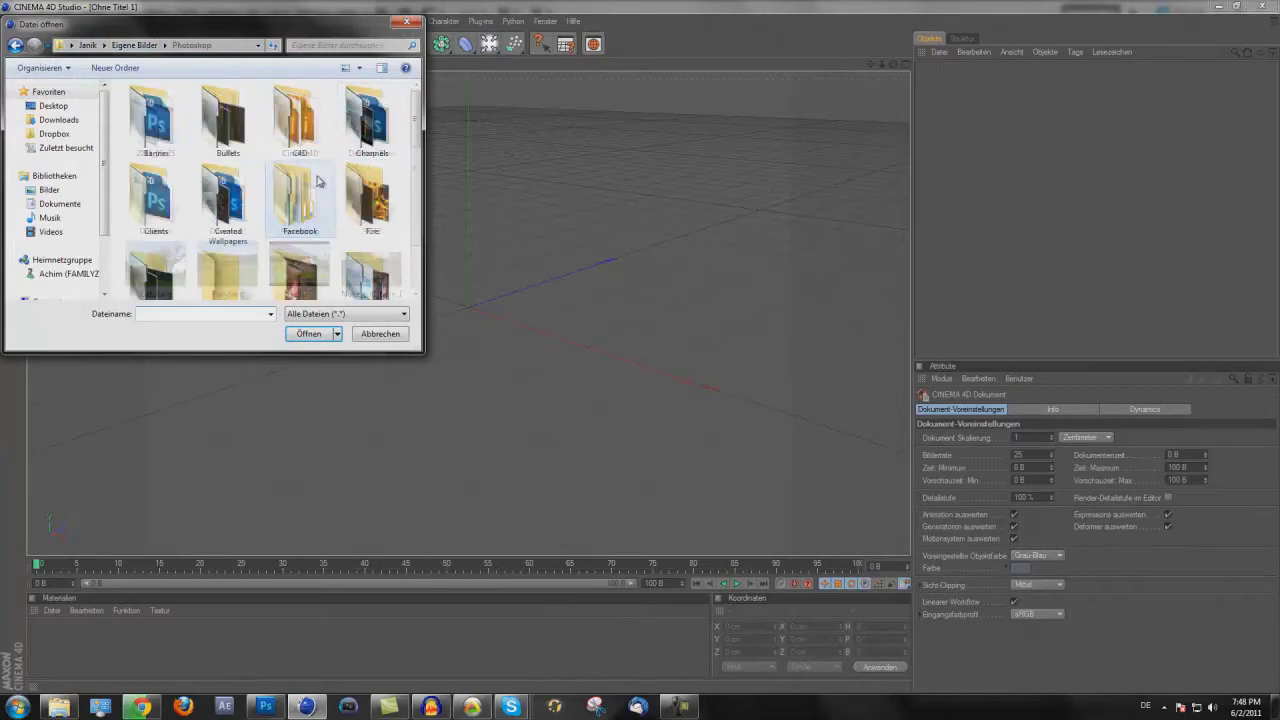
pyautogui.scroll(-2, 388, 176)
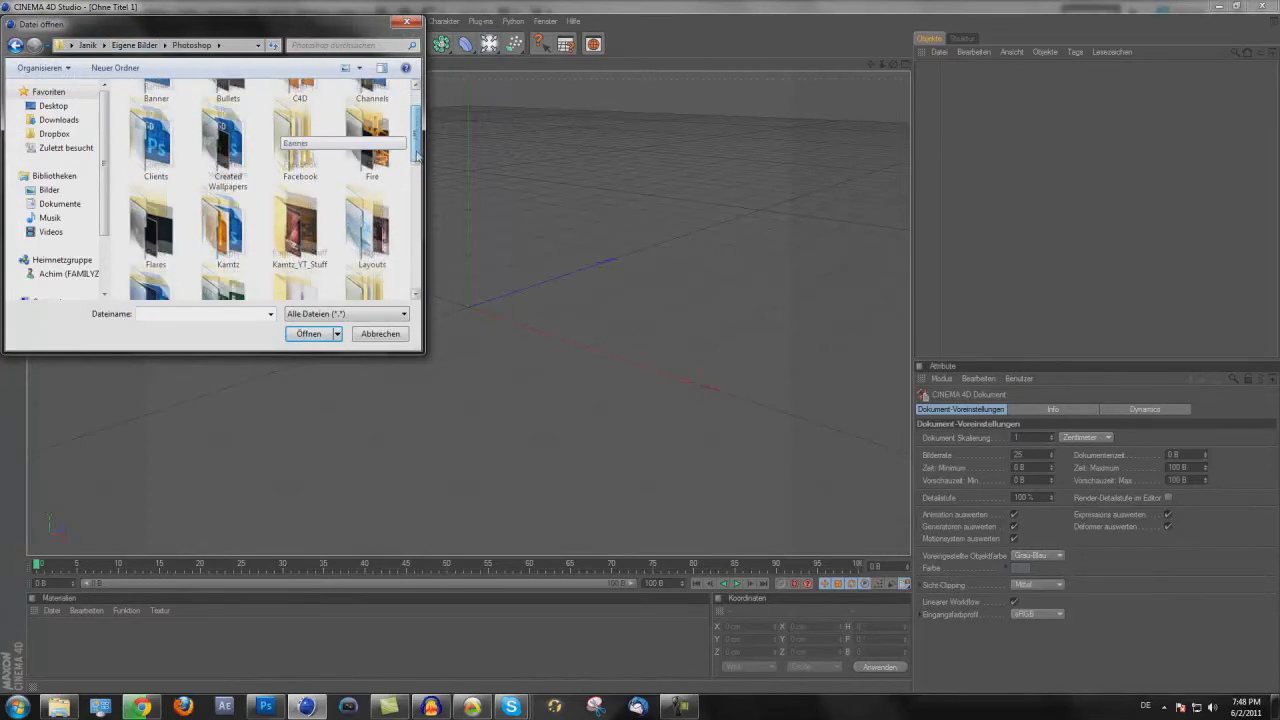
pyautogui.doubleClick(230, 203)
pyautogui.doubleClick(222, 120)
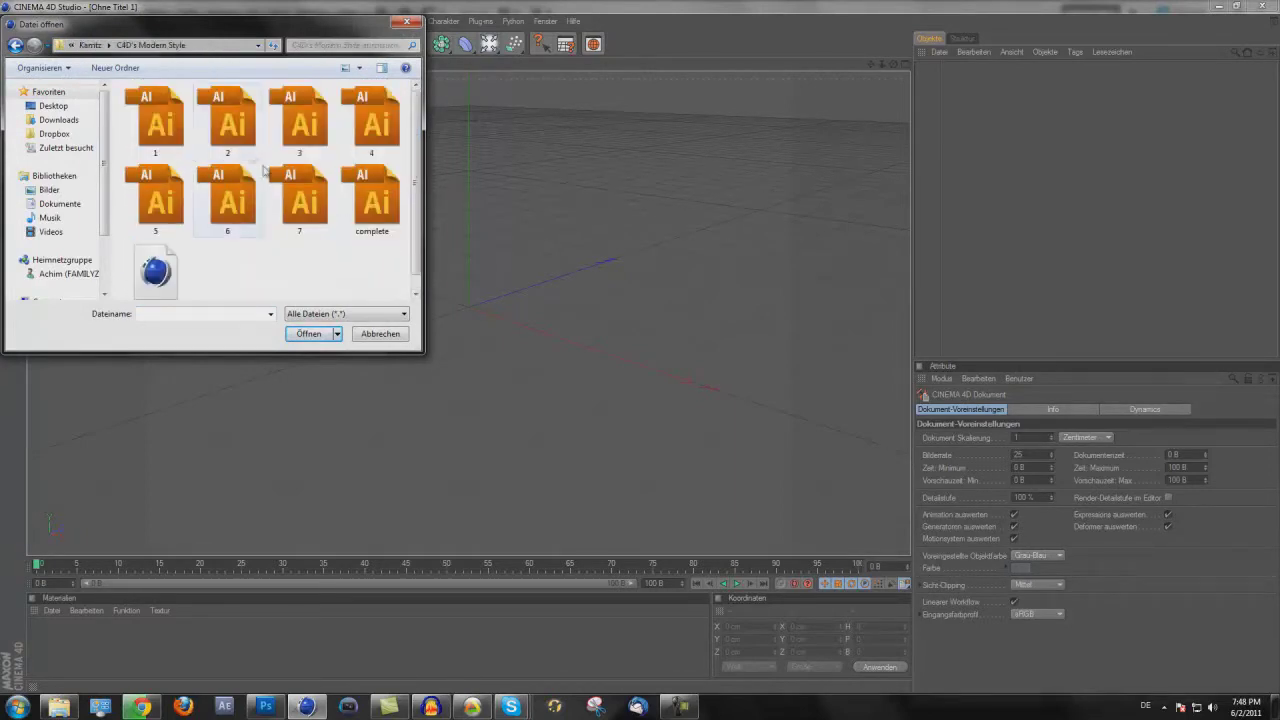
pyautogui.click(370, 210)
pyautogui.doubleClick(370, 212)
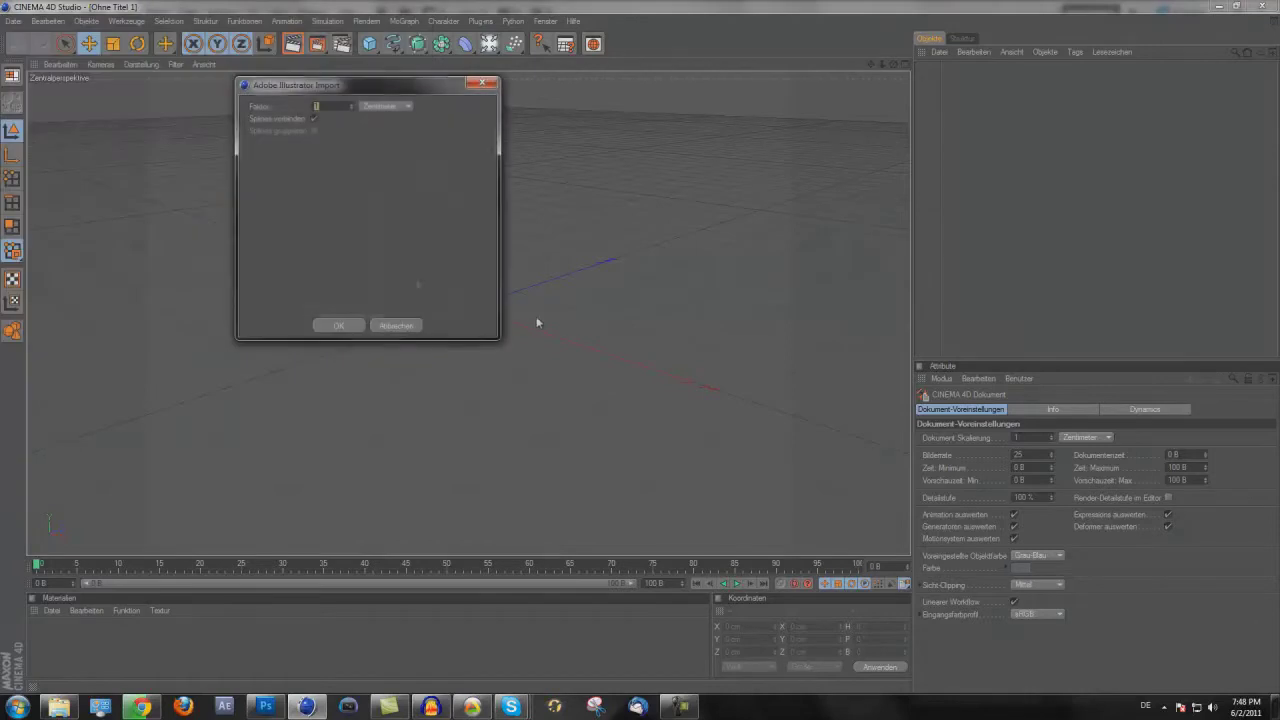
pyautogui.click(342, 323)
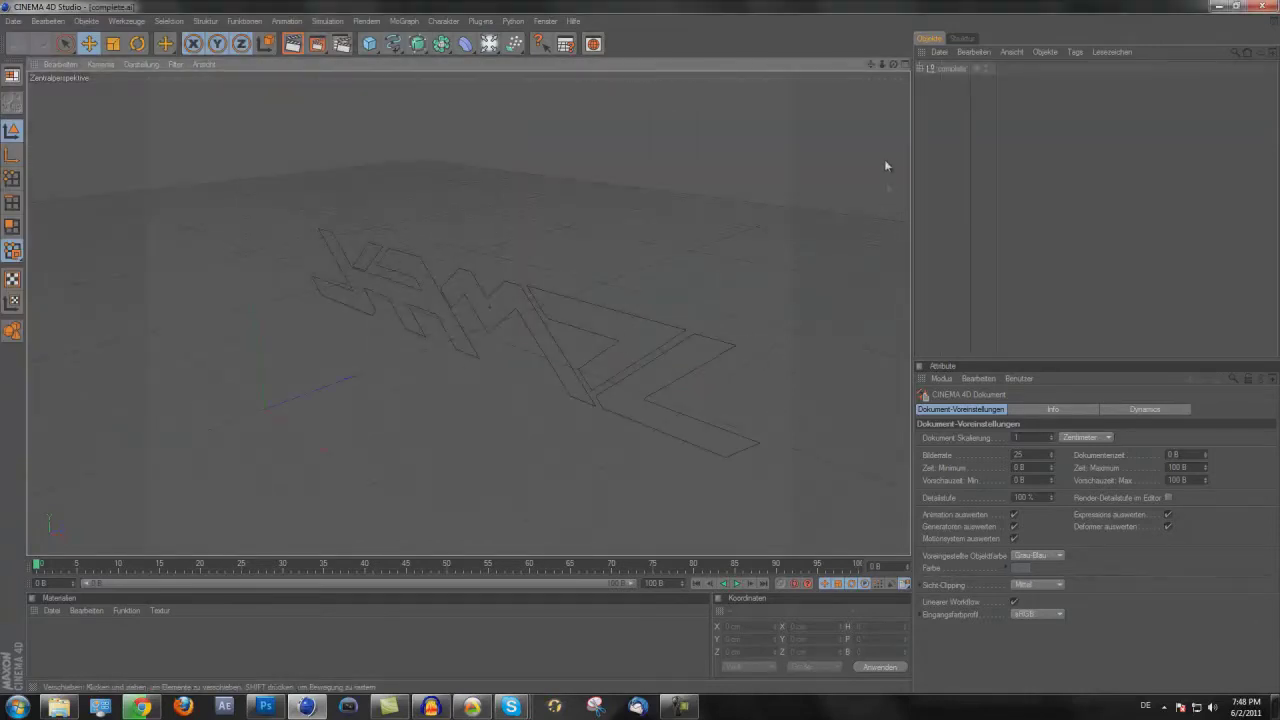
# - Ungroup the complete null with Shift+G so Pfad 1–5 sit at top level, then reselect them
pyautogui.moveTo(893, 64); pyautogui.dragTo(806, 119)
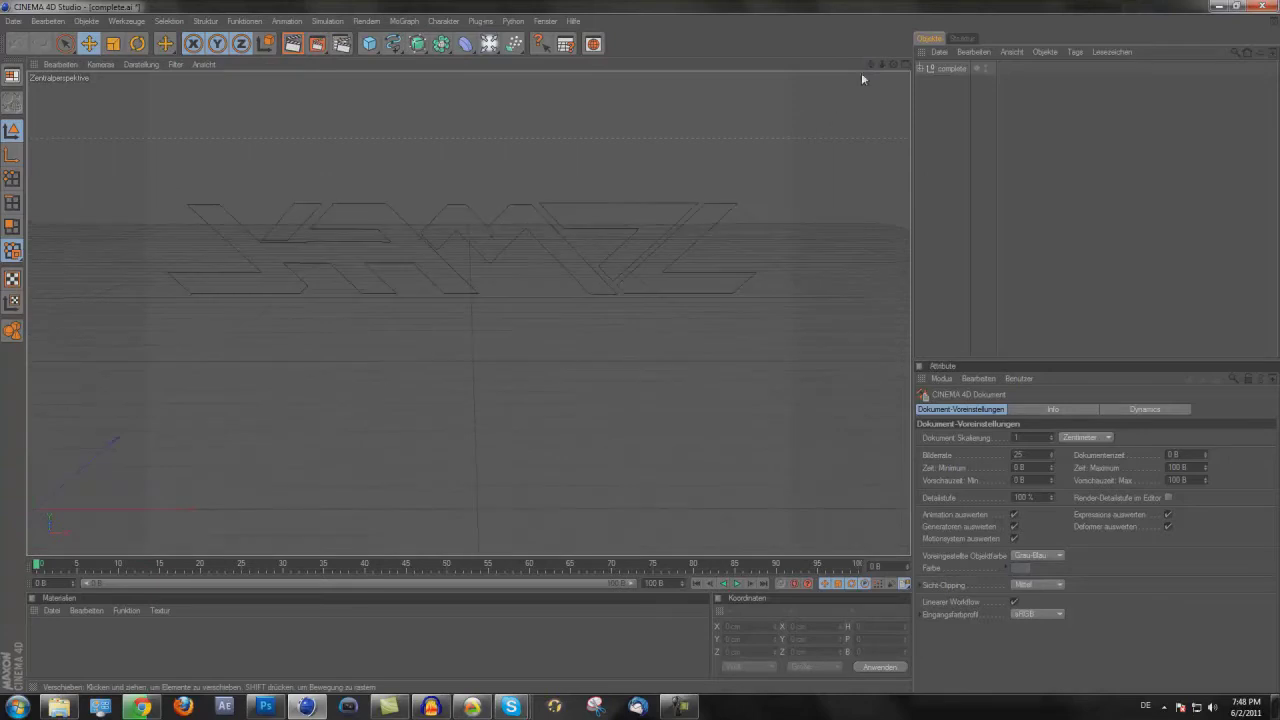
pyautogui.click(952, 69)
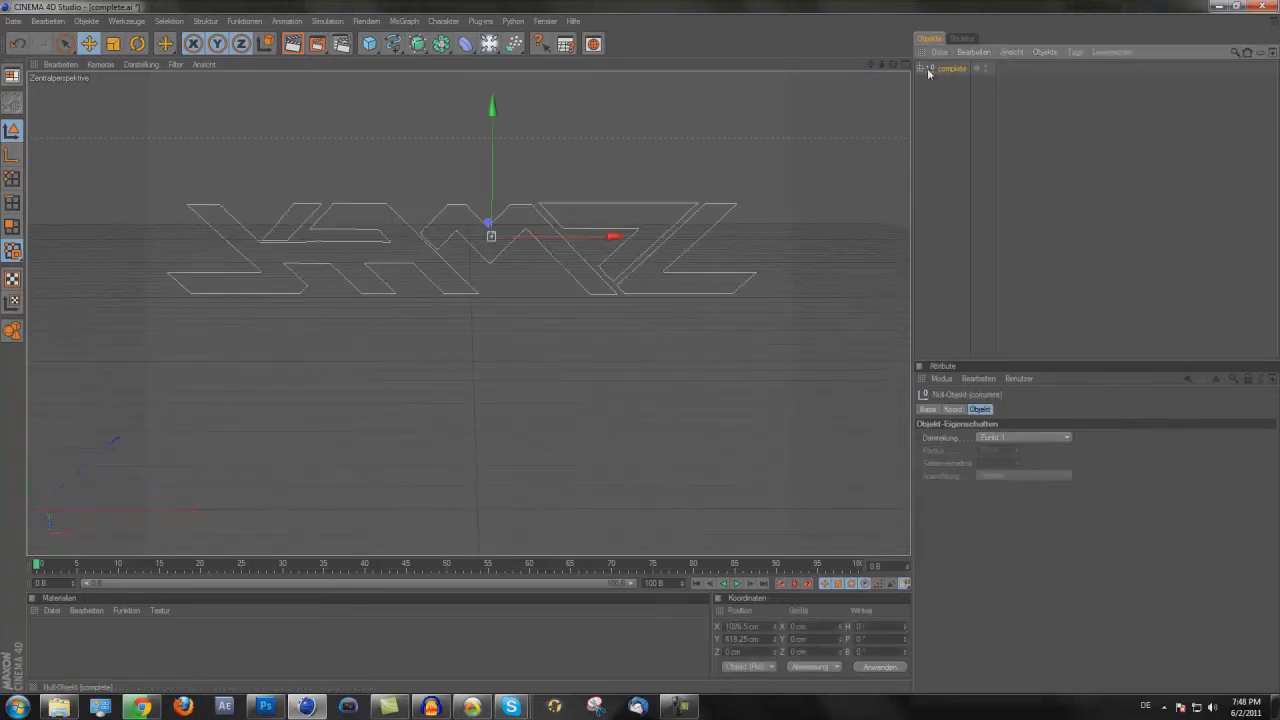
pyautogui.click(919, 69)
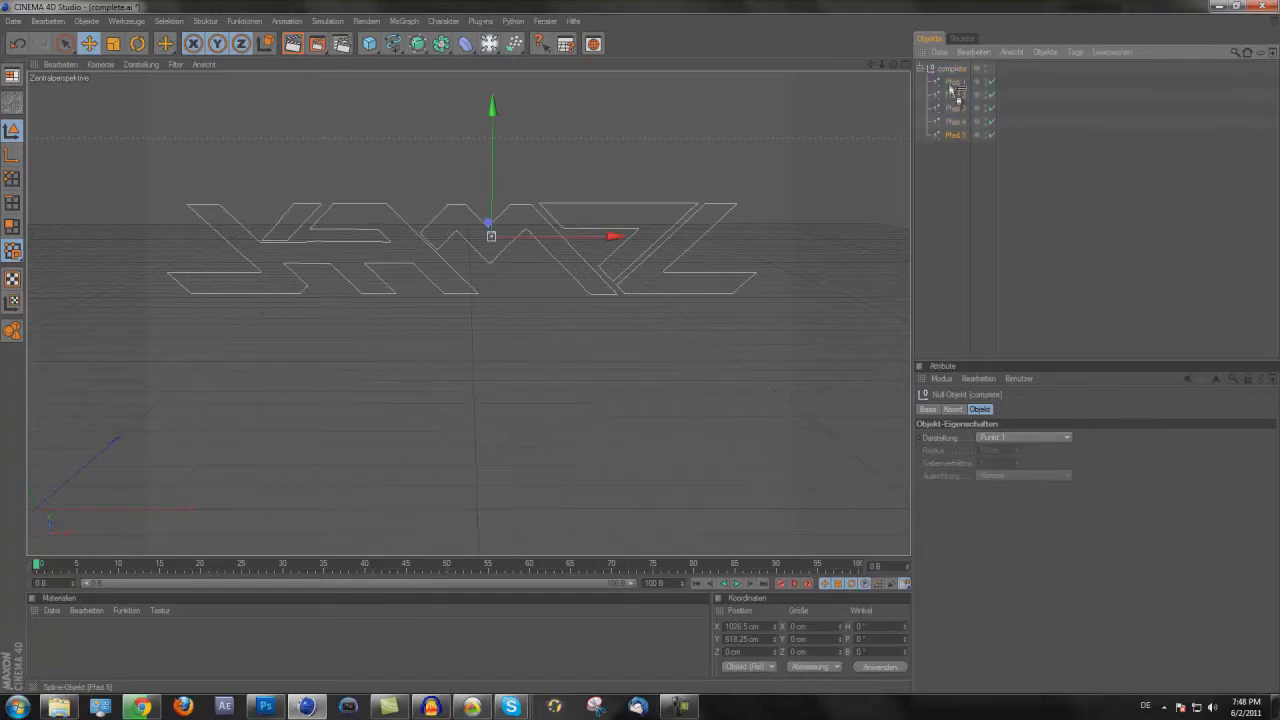
pyautogui.moveTo(958, 167); pyautogui.dragTo(940, 68)
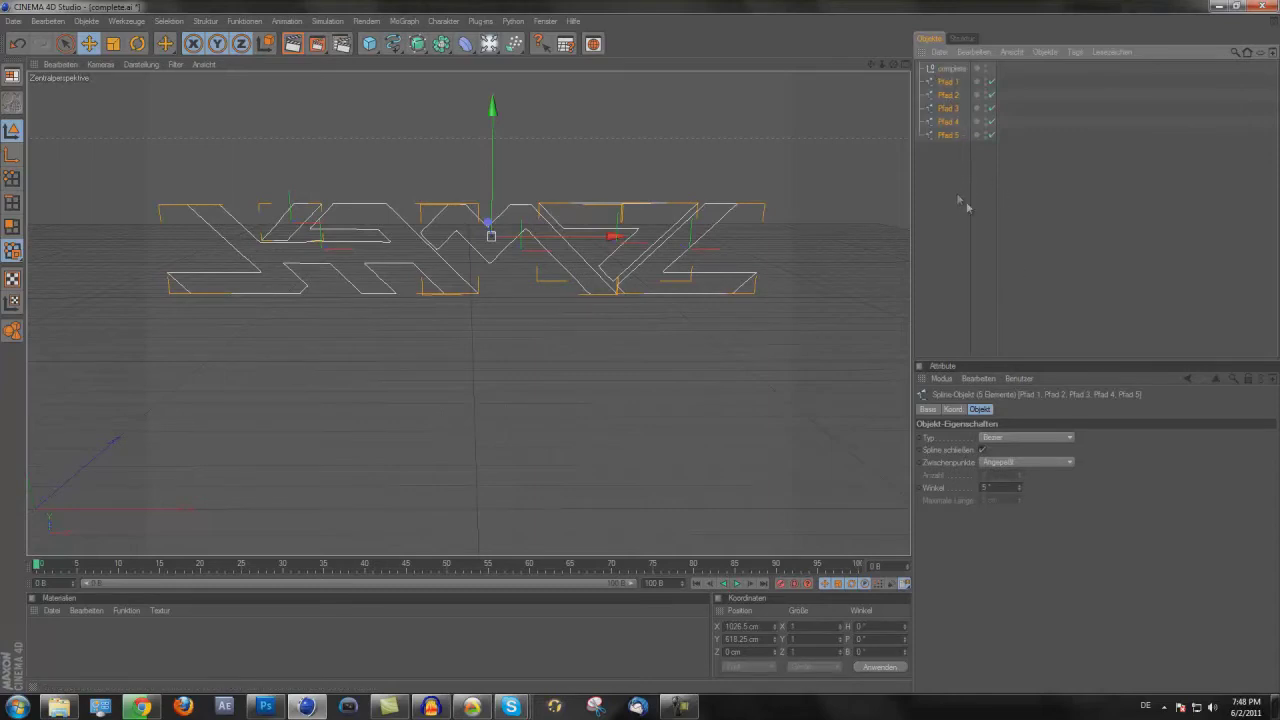
pyautogui.click(950, 69)
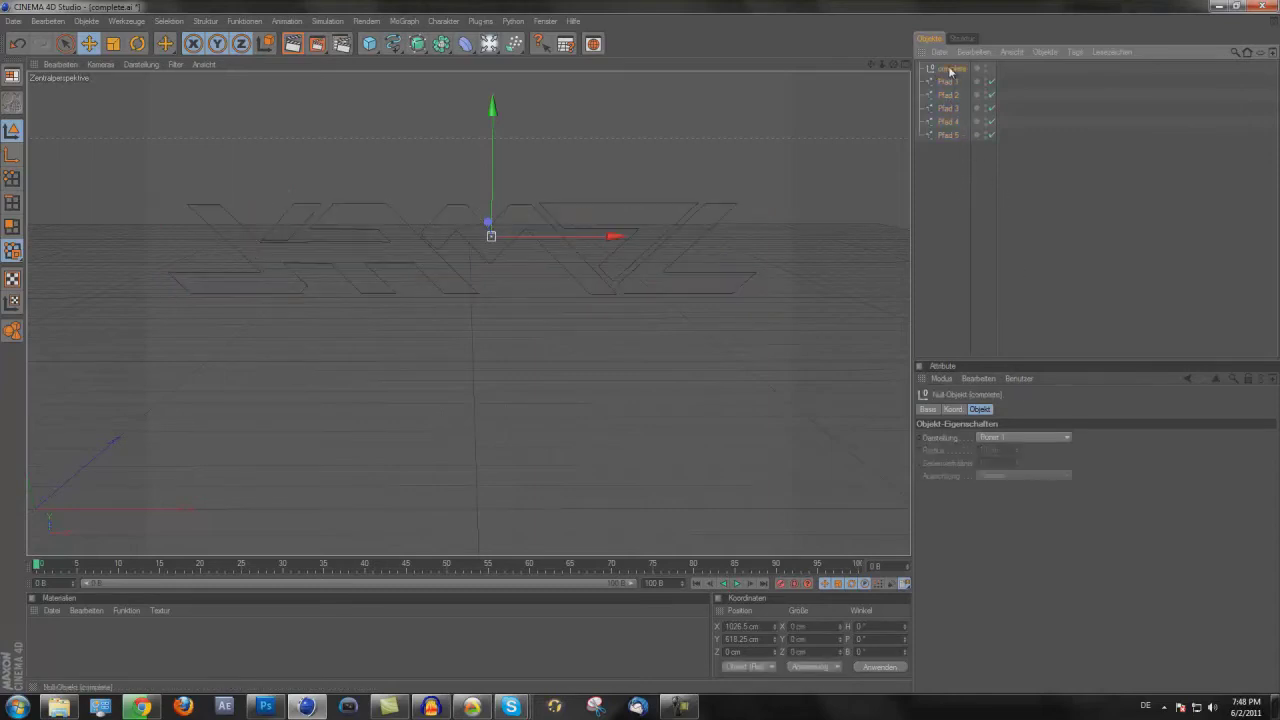
pyautogui.hotkey('shift', 'g')
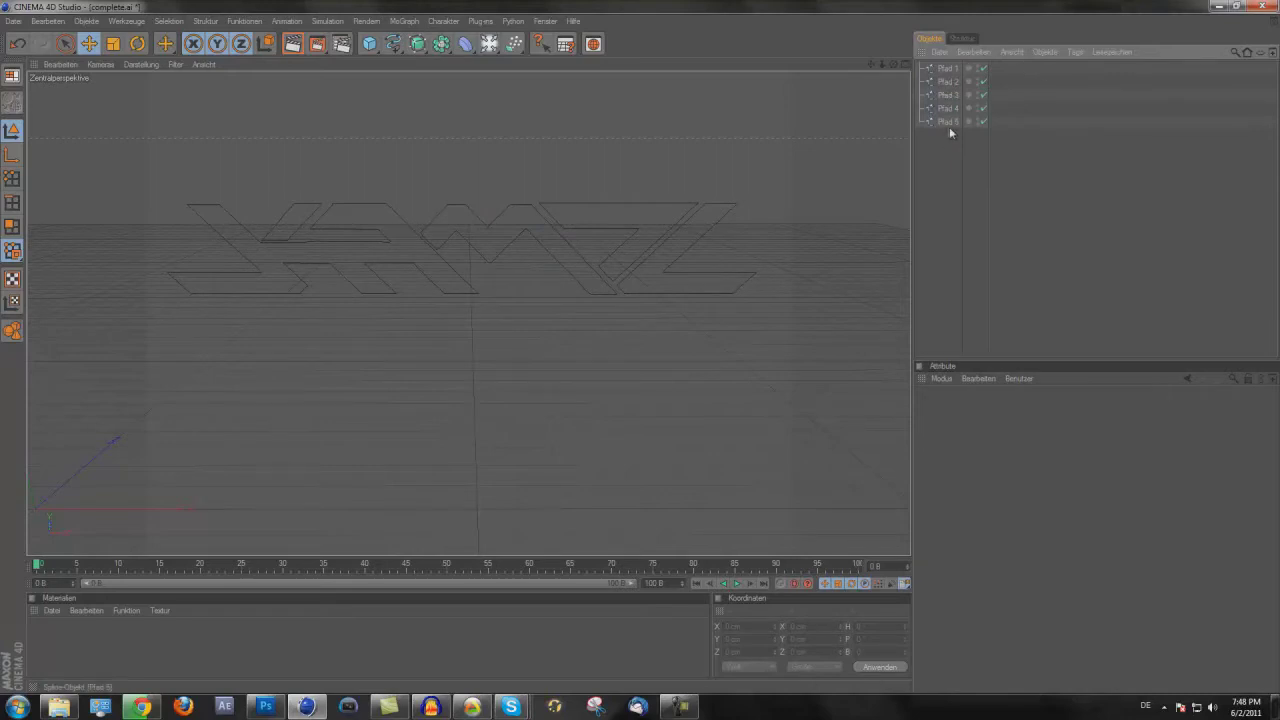
pyautogui.moveTo(957, 63); pyautogui.dragTo(922, 118)
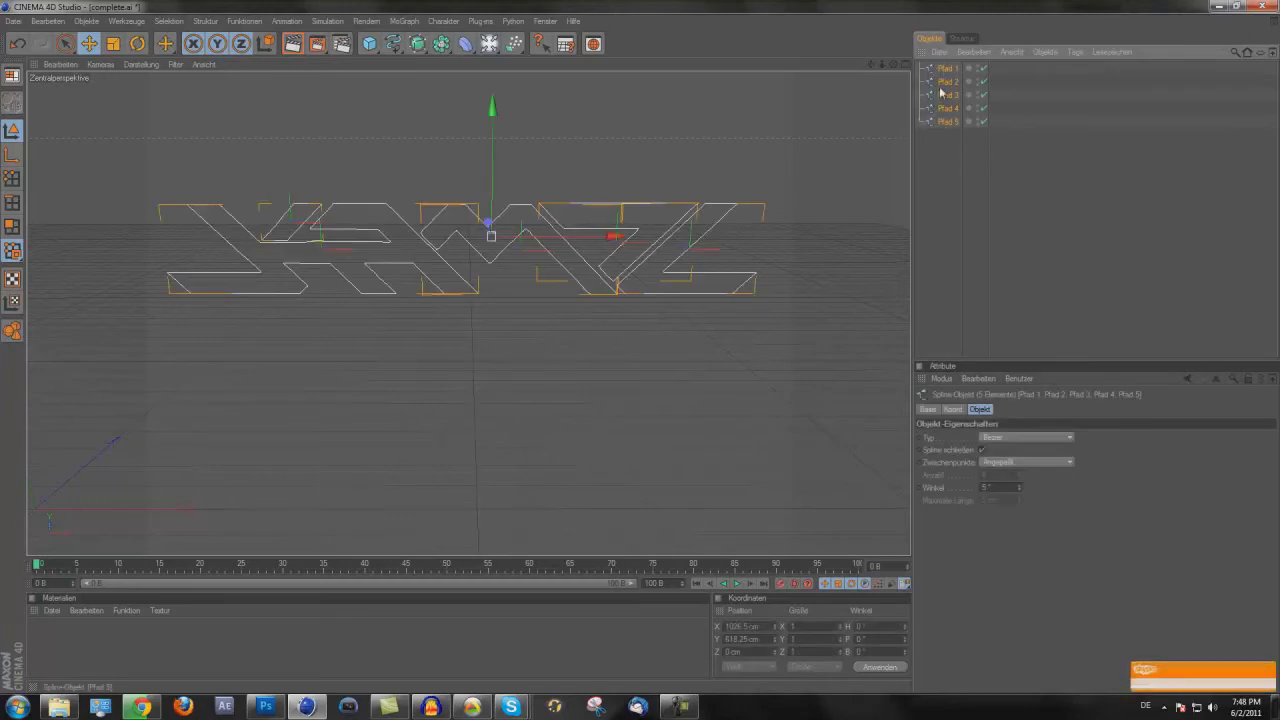
pyautogui.moveTo(416, 43); pyautogui.dragTo(540, 57)
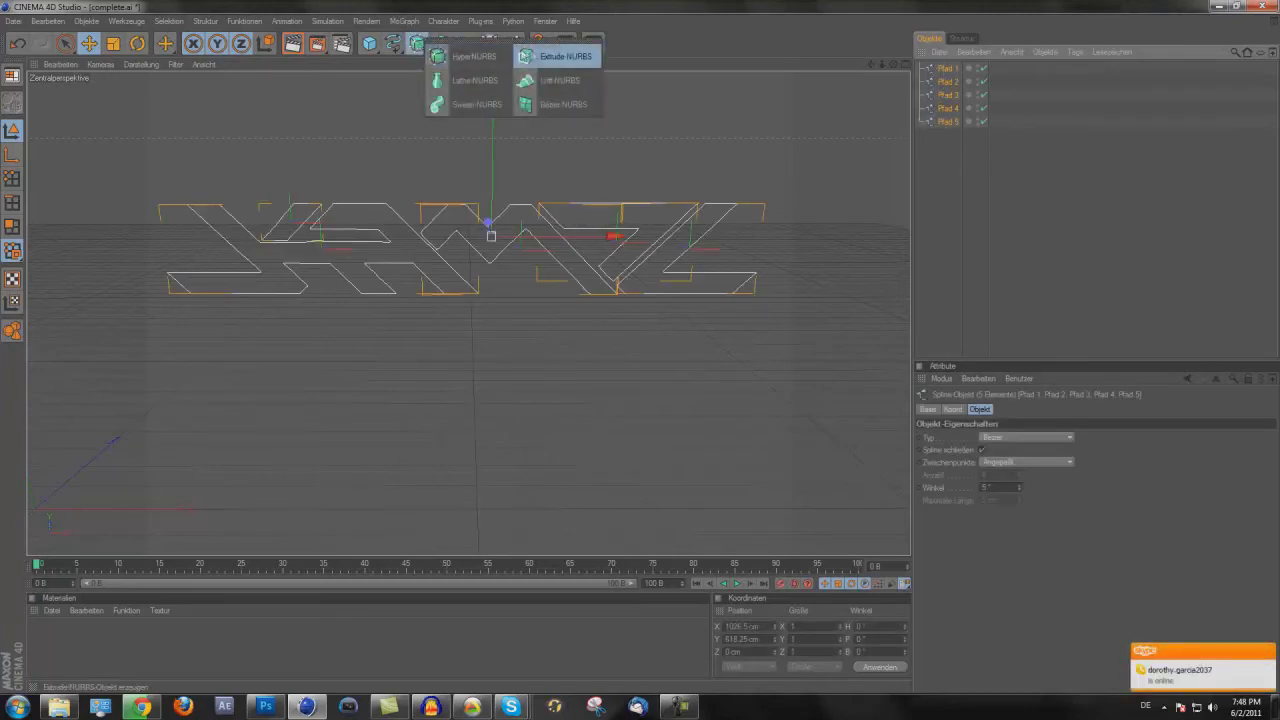
# - Add five Extrude-NURBS objects; place Pfad 1 in Extrude-NURBS.4 and Pfad 2 in Extrude-NURBS.3
pyautogui.click(553, 59)
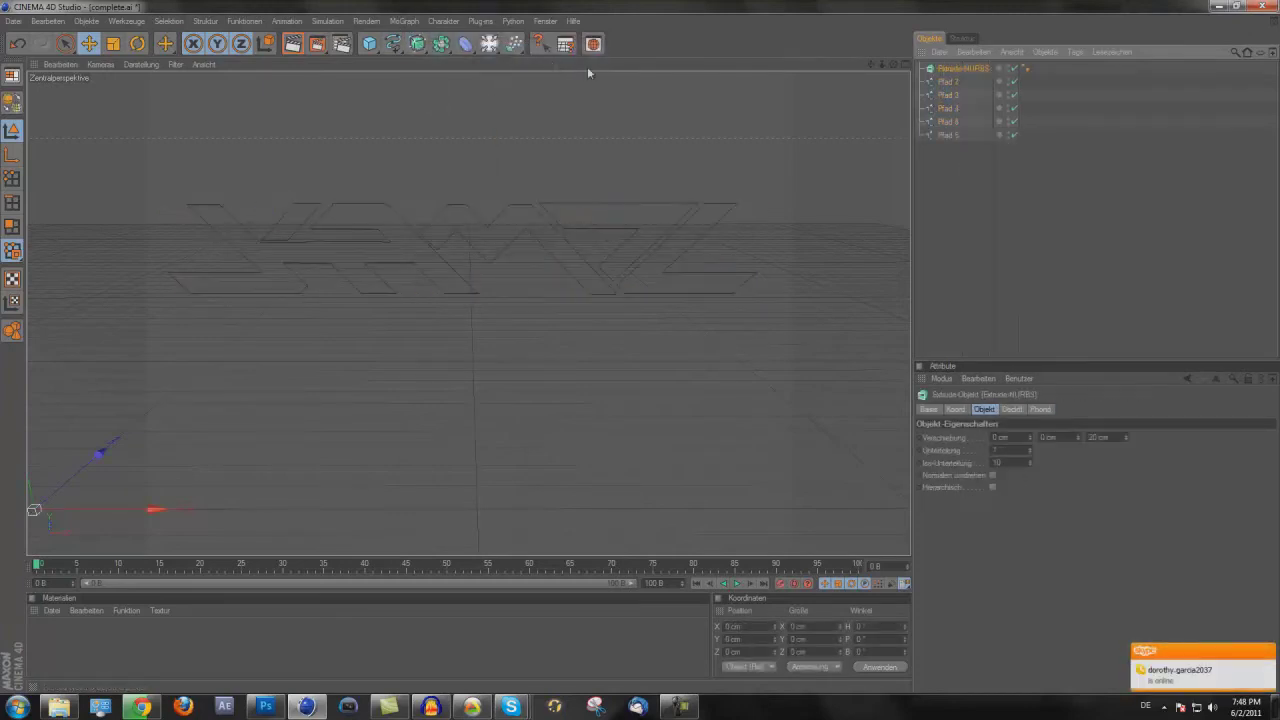
pyautogui.moveTo(416, 43); pyautogui.dragTo(545, 57)
pyautogui.moveTo(470, 46); pyautogui.dragTo(546, 53)
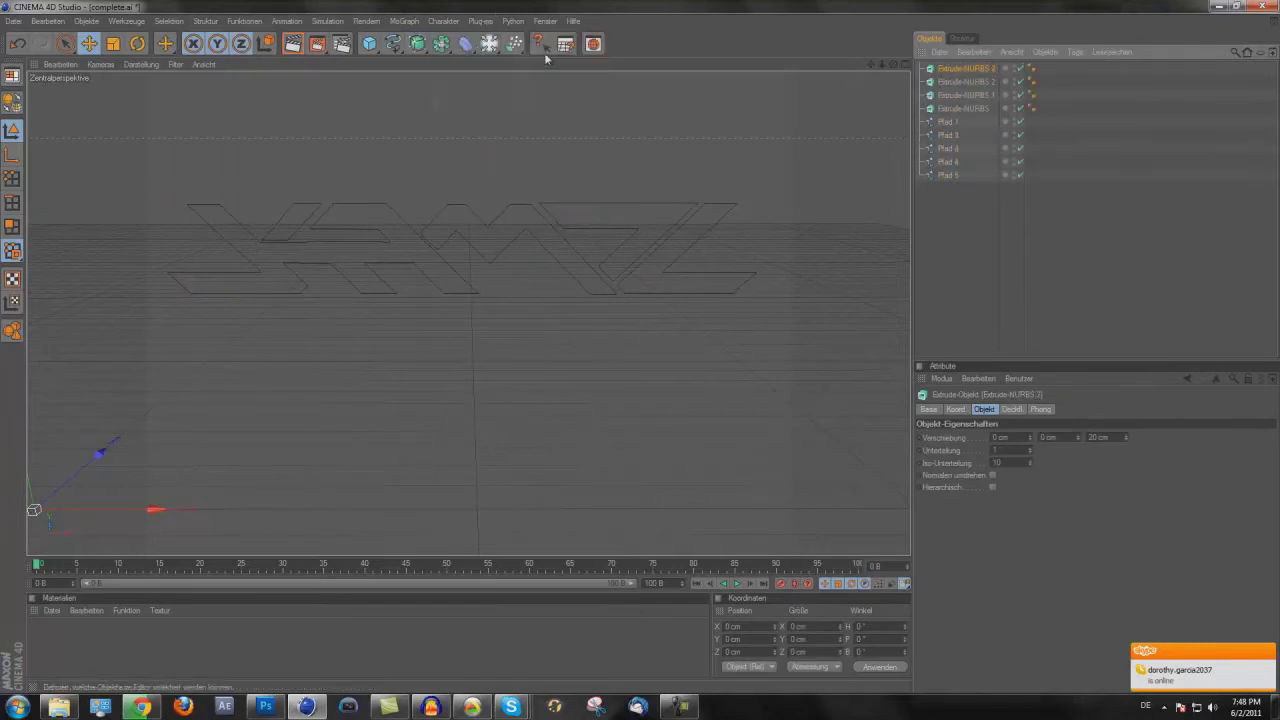
pyautogui.moveTo(417, 45); pyautogui.dragTo(546, 53)
pyautogui.moveTo(942, 139); pyautogui.dragTo(968, 96)
pyautogui.moveTo(948, 163)
pyautogui.mouseDown()
pyautogui.moveTo(957, 117)
pyautogui.moveTo(941, 181)
pyautogui.moveTo(960, 189)
pyautogui.moveTo(952, 176)
pyautogui.mouseUp()
# - Collapse all five Extrude-NURBS entries, from the one holding Pfad 5 up to Extrude-NURBS.4
pyautogui.click(922, 176)
pyautogui.click(921, 148)
pyautogui.click(921, 121)
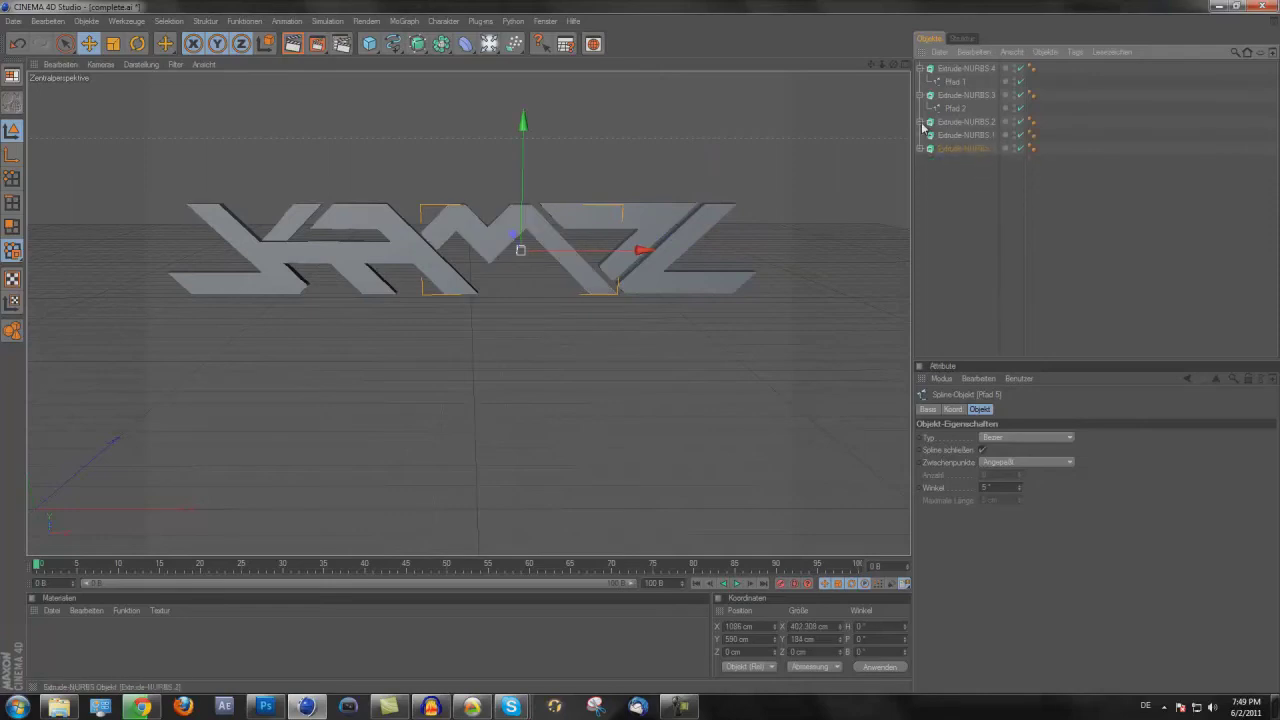
pyautogui.click(921, 94)
pyautogui.click(921, 68)
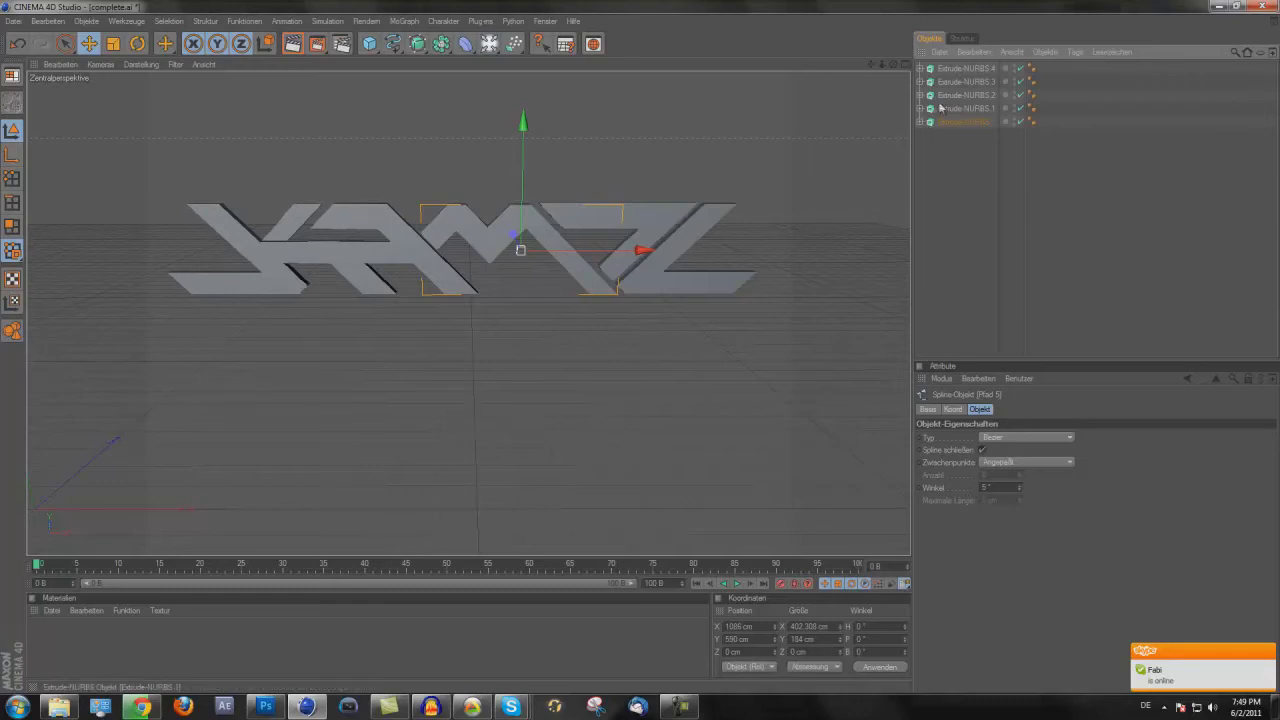
# - Select all five Extrude-NURBS objects and change their Z extrusion from 20 cm to 70 cm
pyautogui.keyDown('shift'); pyautogui.click(964, 69); pyautogui.keyUp('shift')
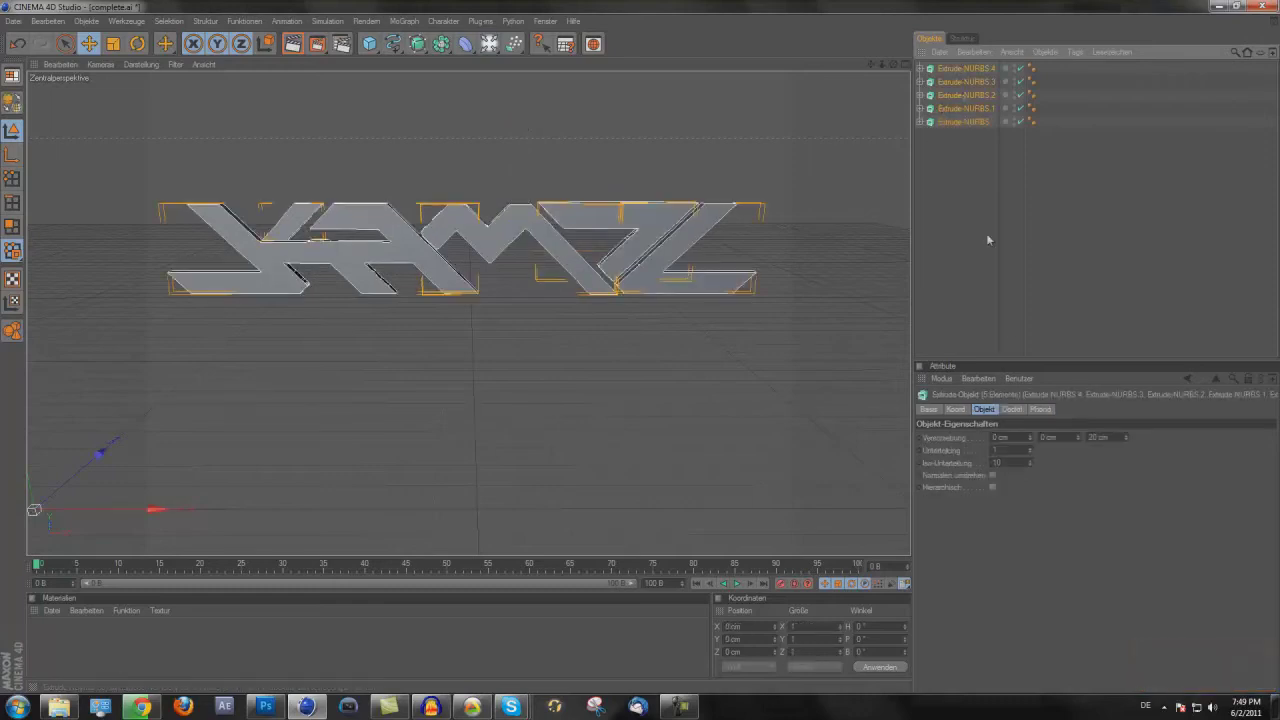
pyautogui.click(1054, 437)
pyautogui.press('Tab')
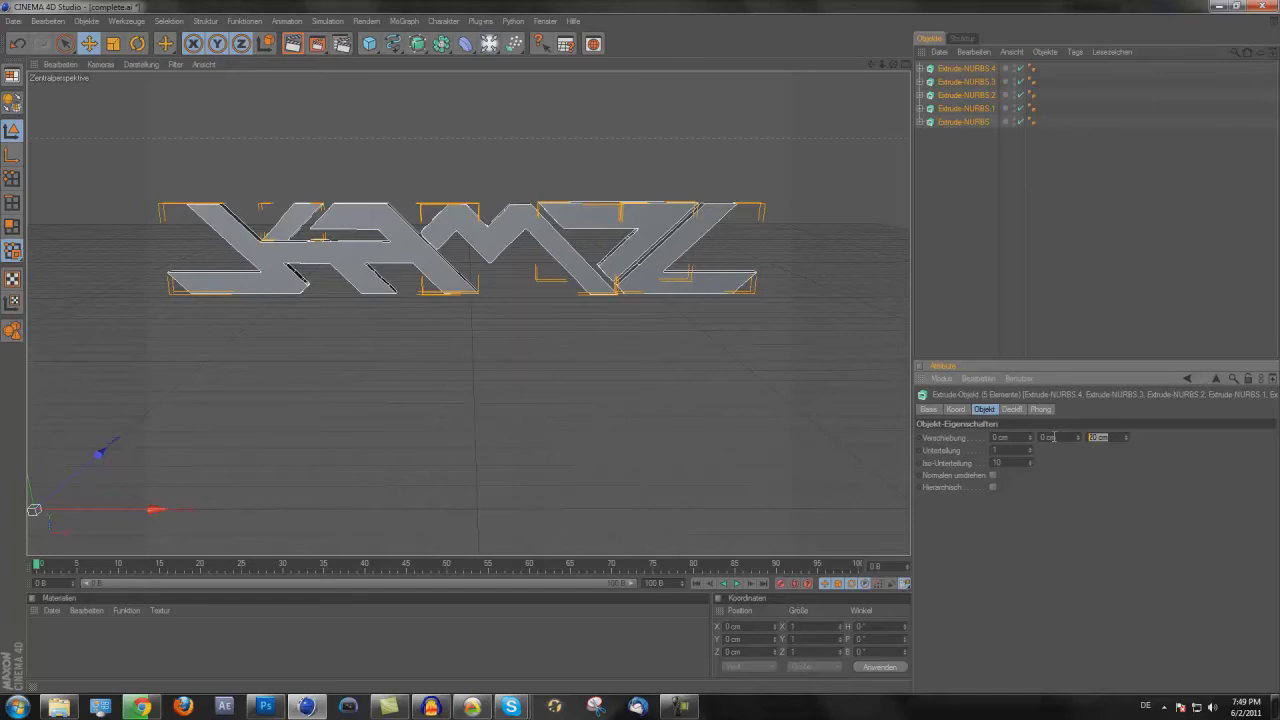
pyautogui.write('70')
pyautogui.press('Return')
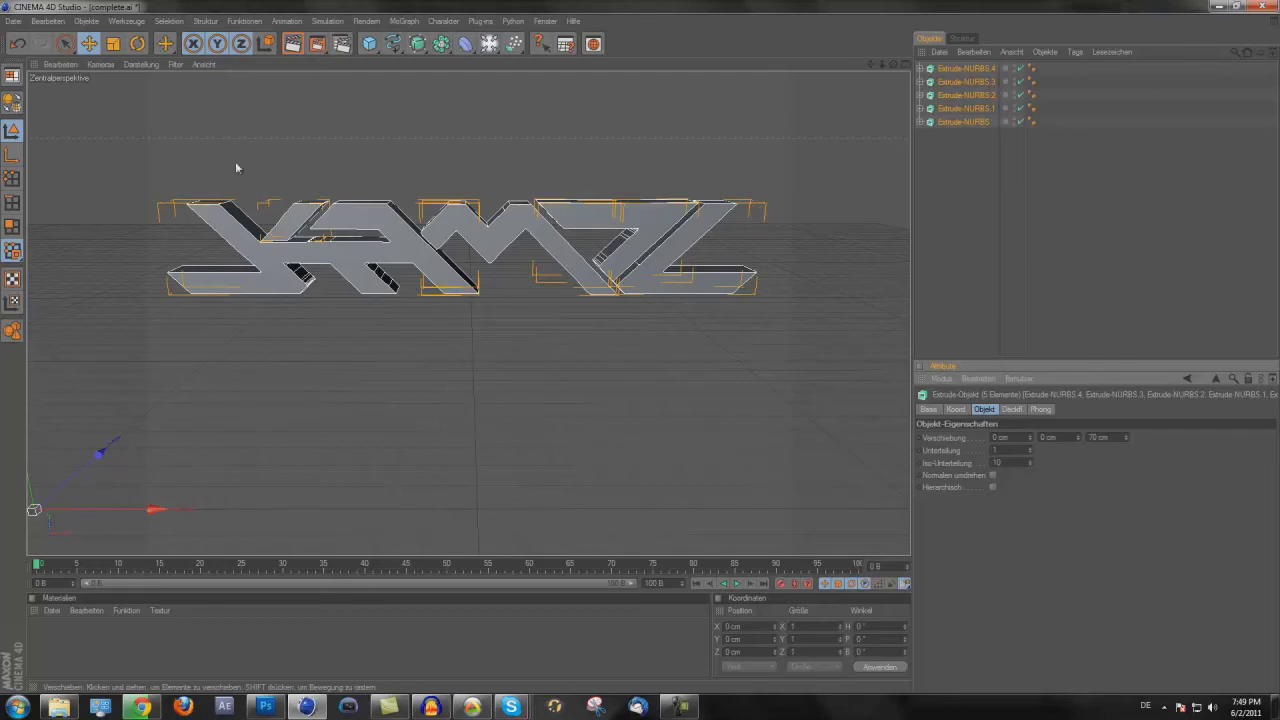
pyautogui.keyDown('alt'); pyautogui.moveTo(614, 195); pyautogui.dragTo(403, 462); pyautogui.keyUp('alt')
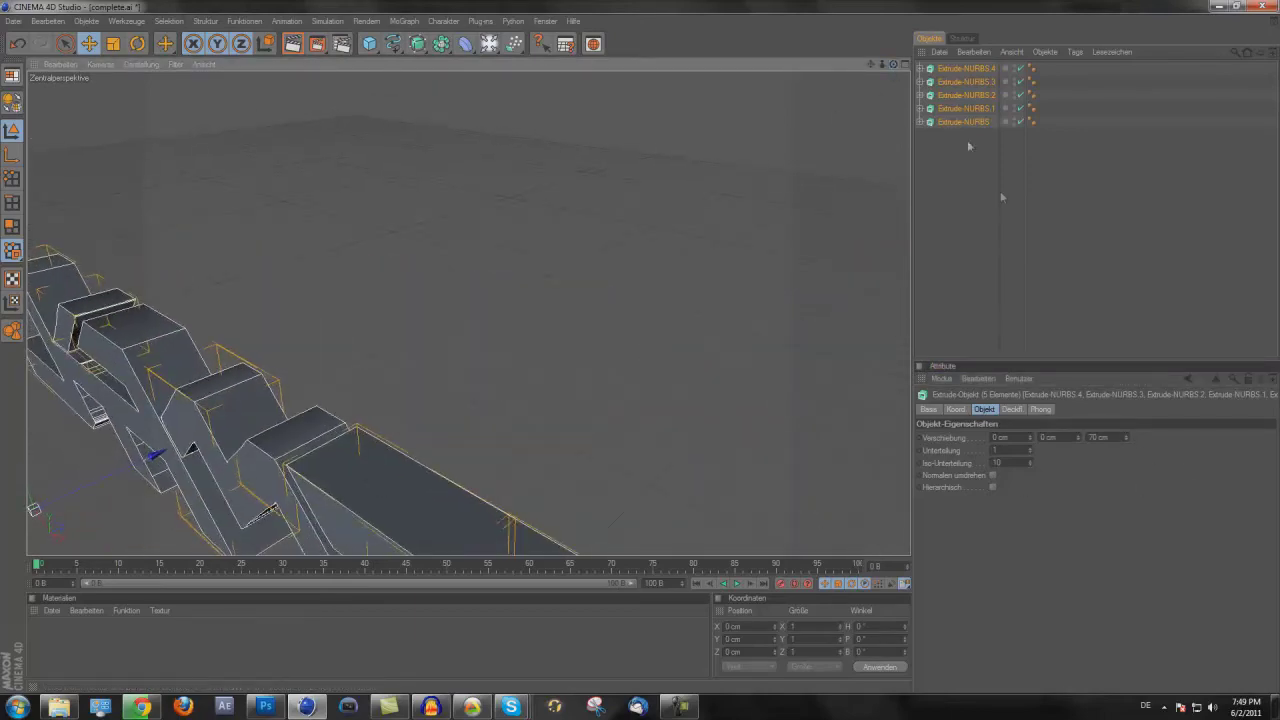
pyautogui.keyDown('alt'); pyautogui.moveTo(640, 352); pyautogui.dragTo(641, 352); pyautogui.keyUp('alt')
# - Set the Start cap to 'Deckflächen und Rundung' with a 4 cm radius
pyautogui.click(1012, 409)
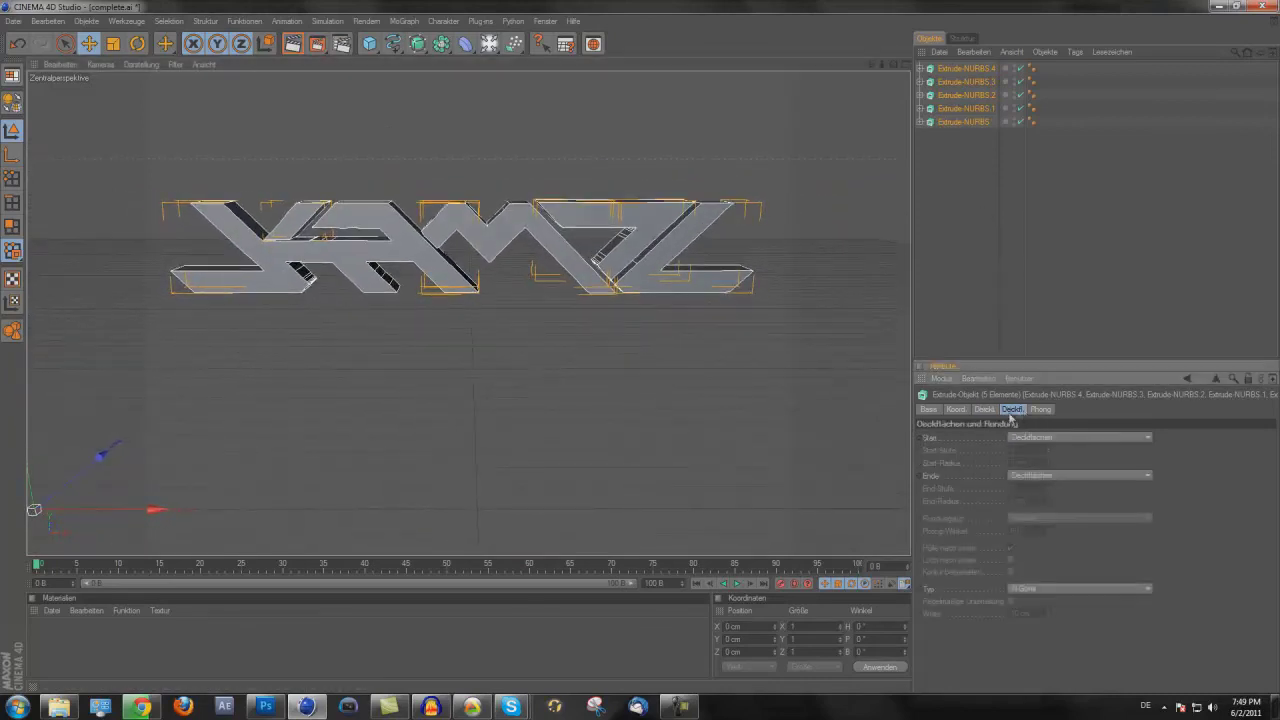
pyautogui.click(1046, 437)
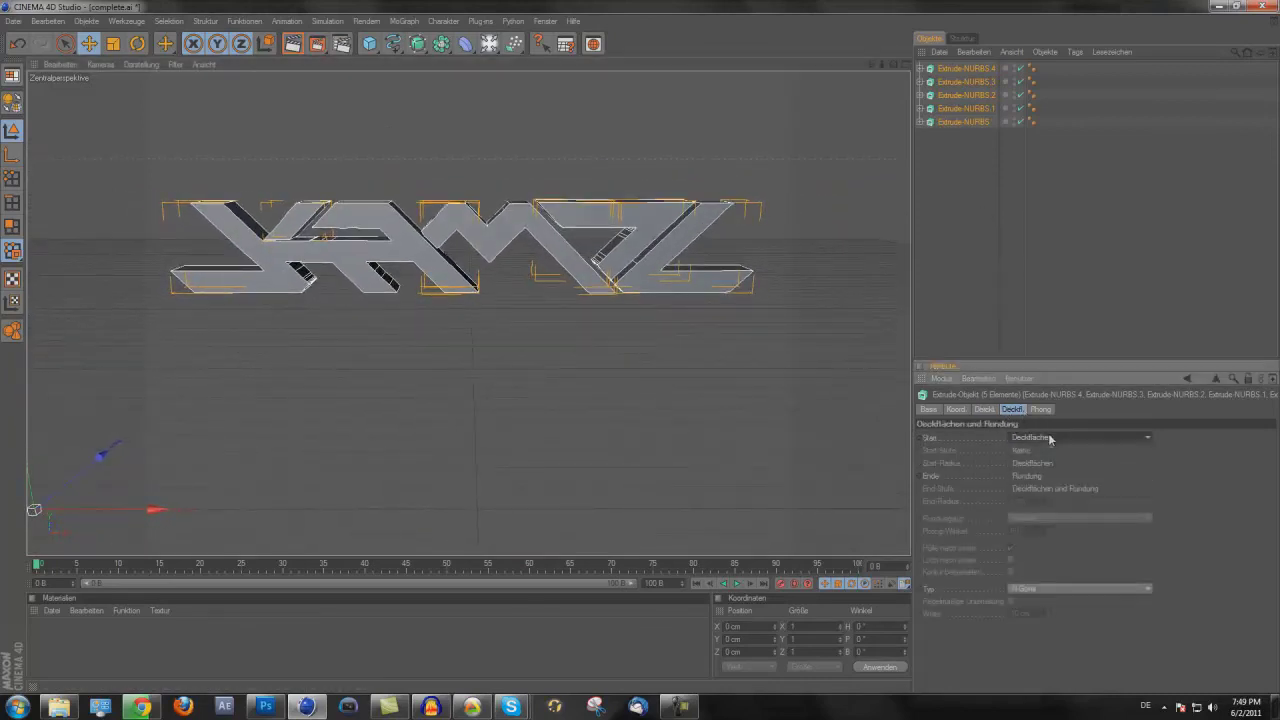
pyautogui.click(1062, 489)
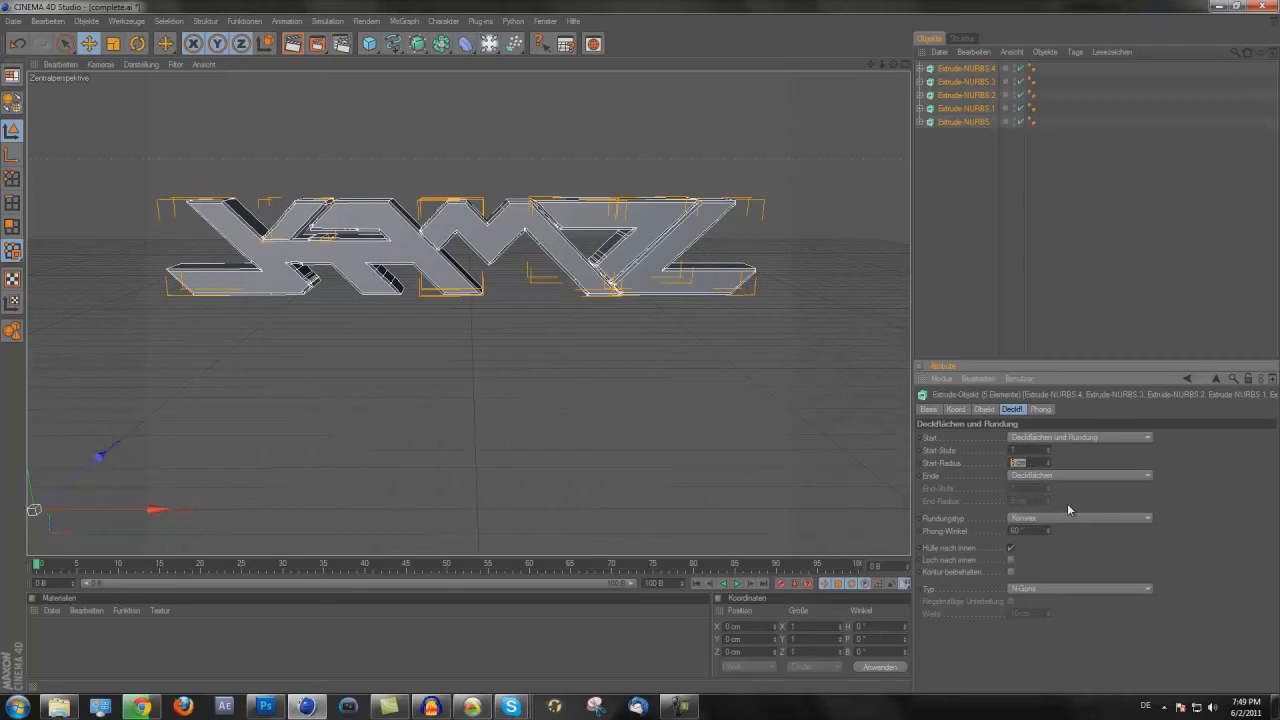
pyautogui.write('4')
pyautogui.press('Return')
pyautogui.scroll(6, 751, 171)
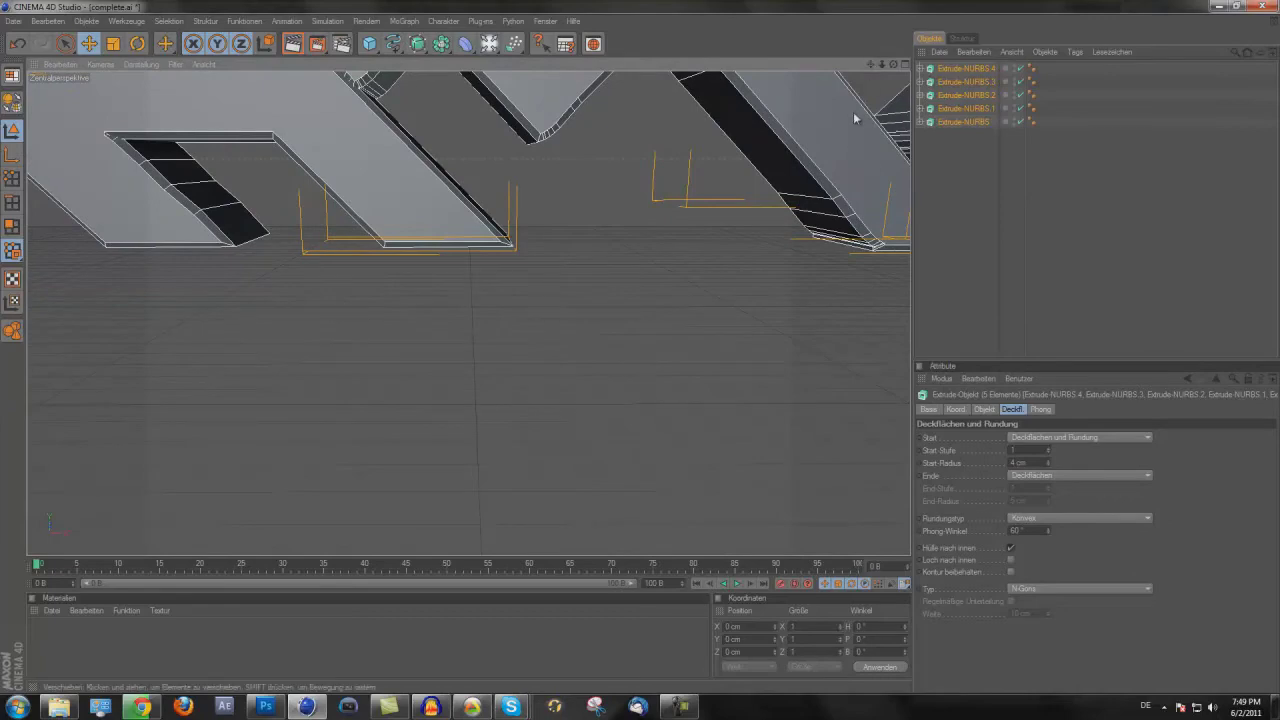
pyautogui.moveTo(870, 64)
pyautogui.mouseDown()
pyautogui.moveTo(637, 347)
pyautogui.moveTo(641, 367)
pyautogui.moveTo(870, 65)
pyautogui.moveTo(646, 349)
pyautogui.moveTo(620, 356)
pyautogui.mouseUp()
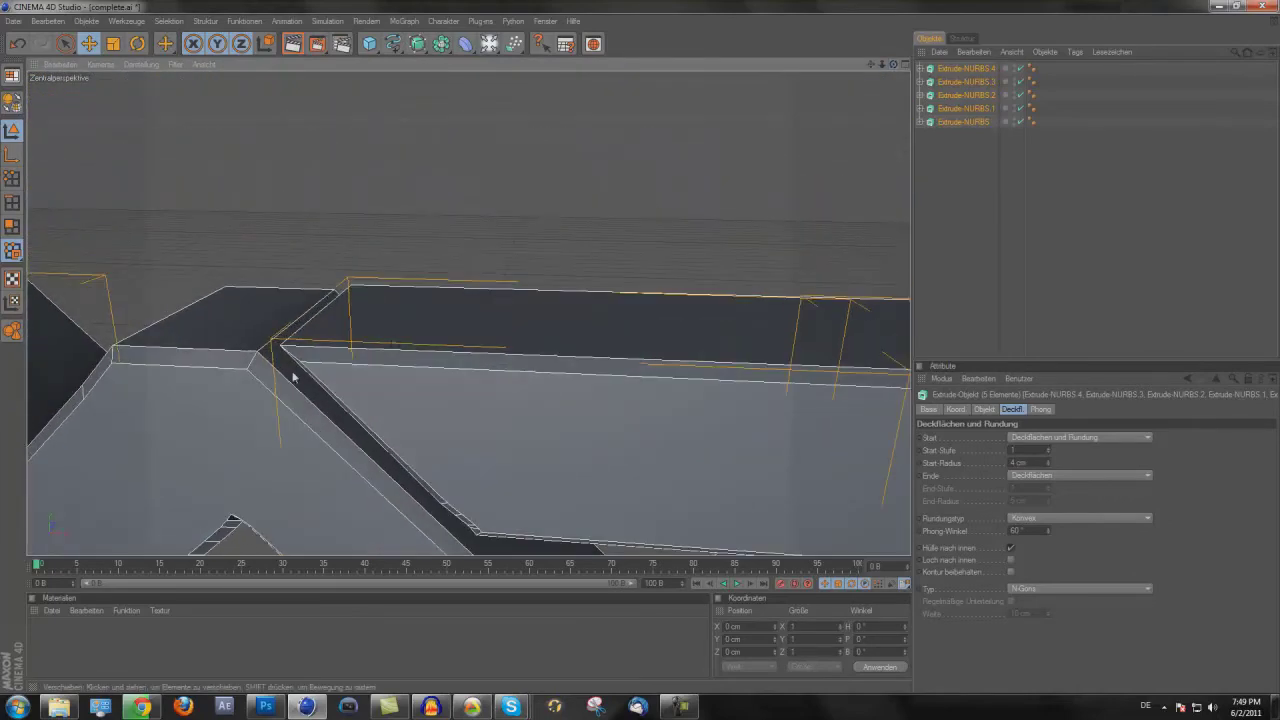
# - Increase the front cap rounding radius from 4 cm to 5 cm
pyautogui.click(1030, 463)
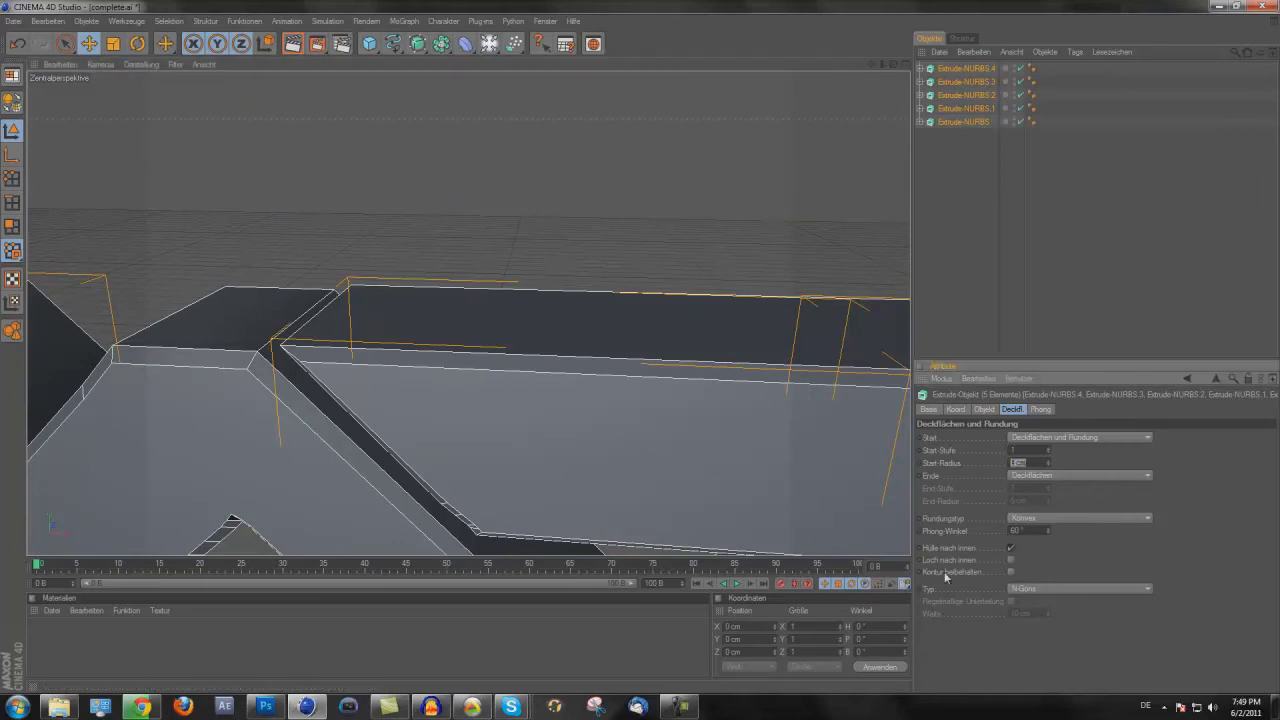
pyautogui.write('5')
pyautogui.press('Return')
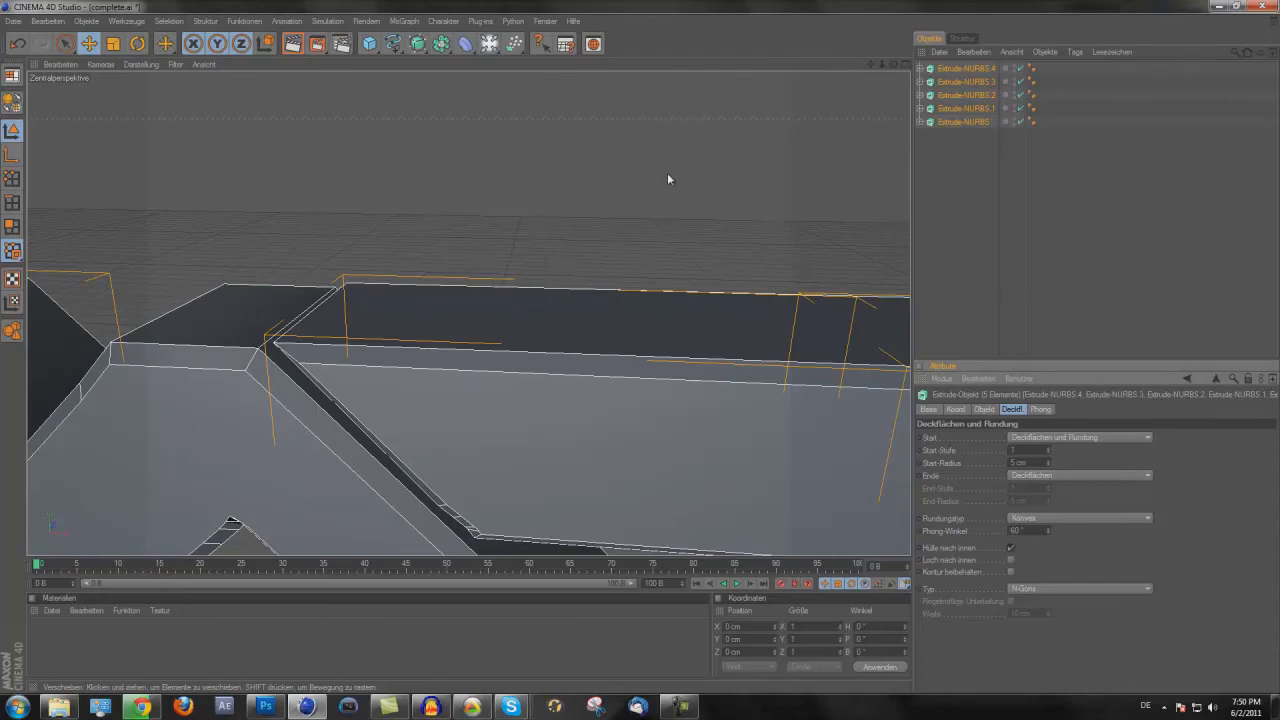
pyautogui.scroll(-10, 668, 179)
pyautogui.moveTo(870, 70); pyautogui.dragTo(965, 65)
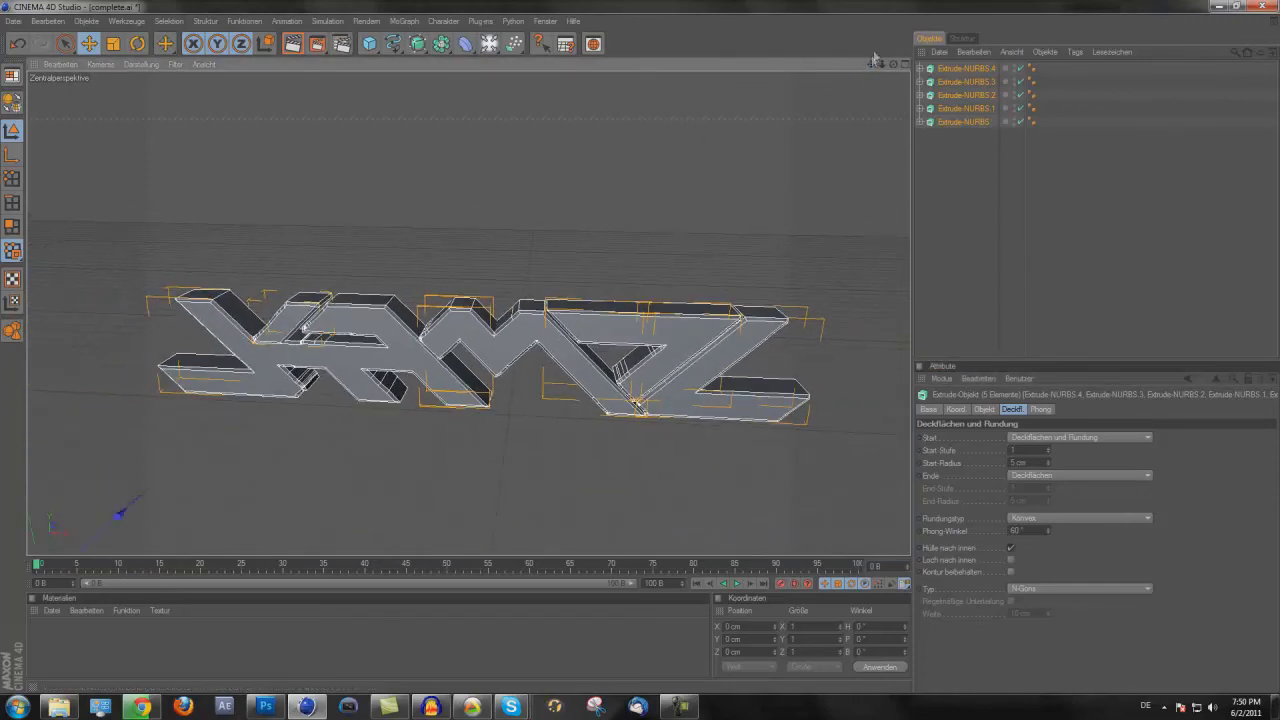
pyautogui.moveTo(872, 63); pyautogui.dragTo(872, 40)
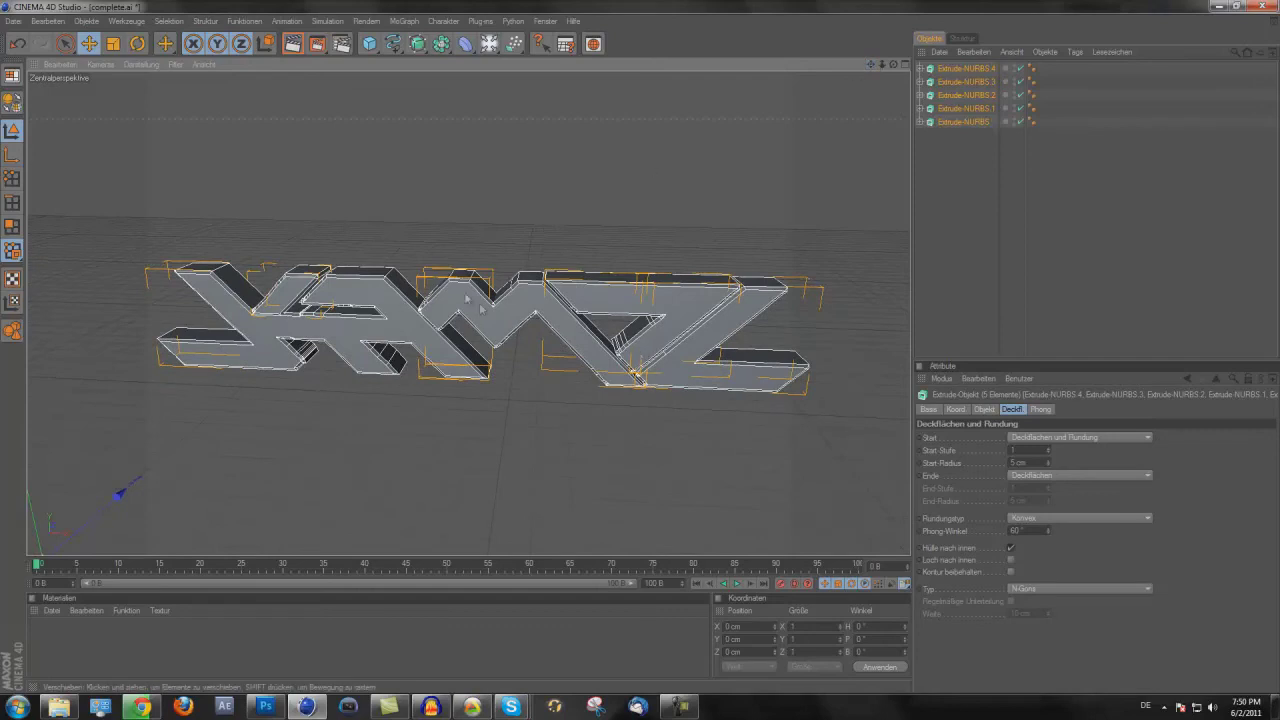